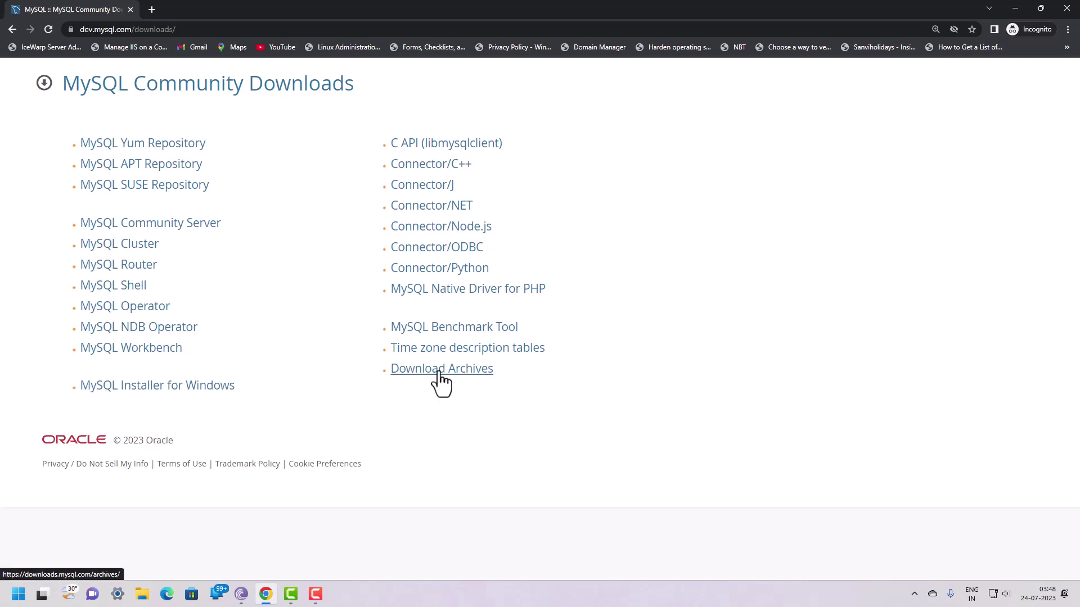
# Step: Open the MySQL Product Archives page of older MySQL products
pyautogui.click(439, 373)
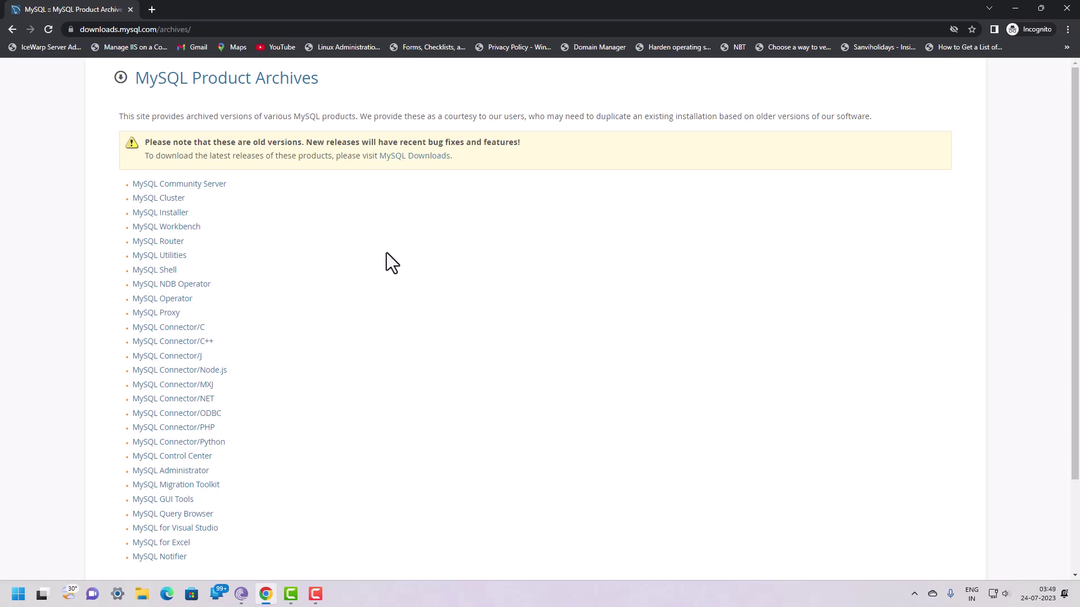
pyautogui.scroll(-3, 326, 303)
pyautogui.scroll(3, 327, 303)
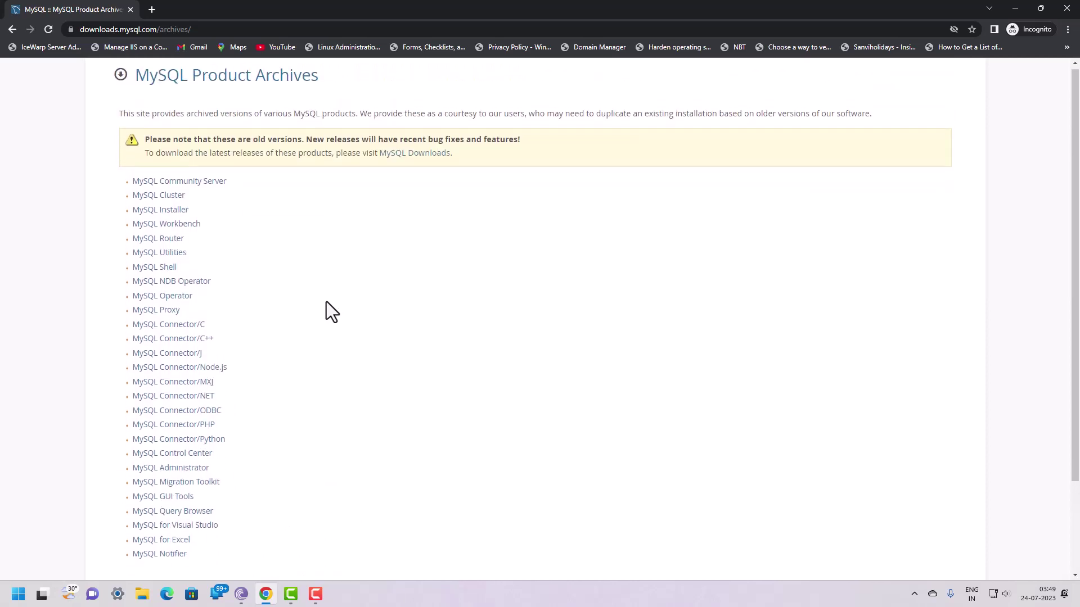
# Step: View archived MySQL Installer version 5.6.15, then go back to the Product Archives list
pyautogui.click(164, 212)
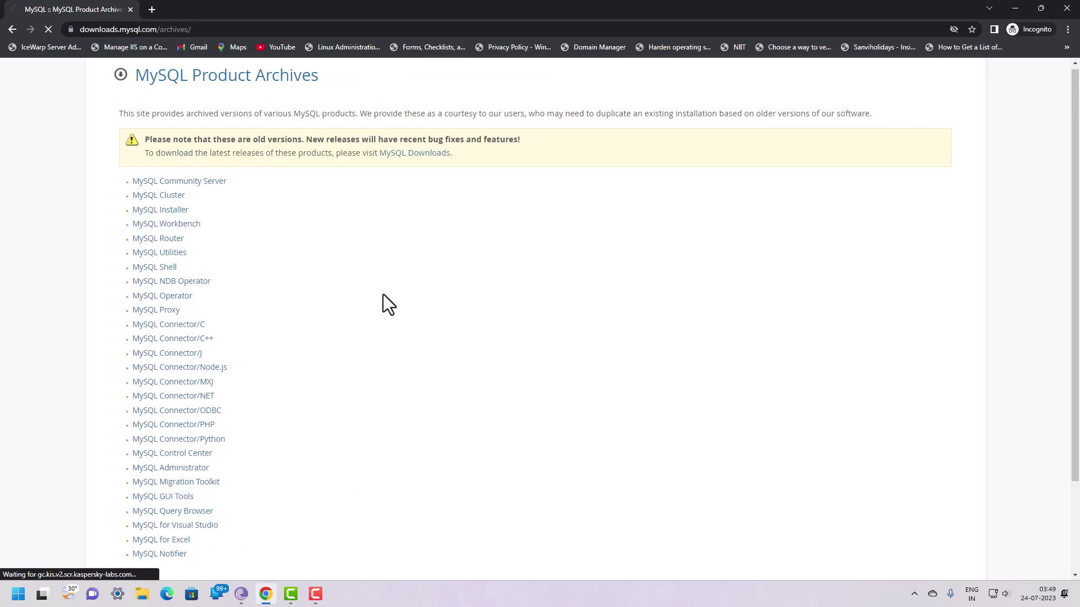
pyautogui.click(326, 197)
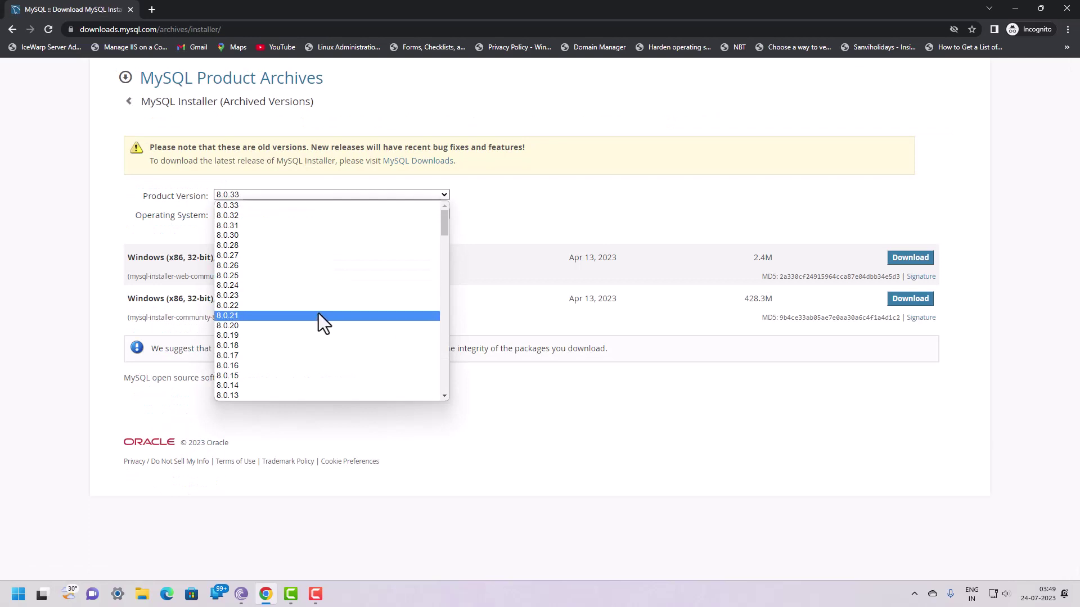
pyautogui.scroll(-12, 318, 313)
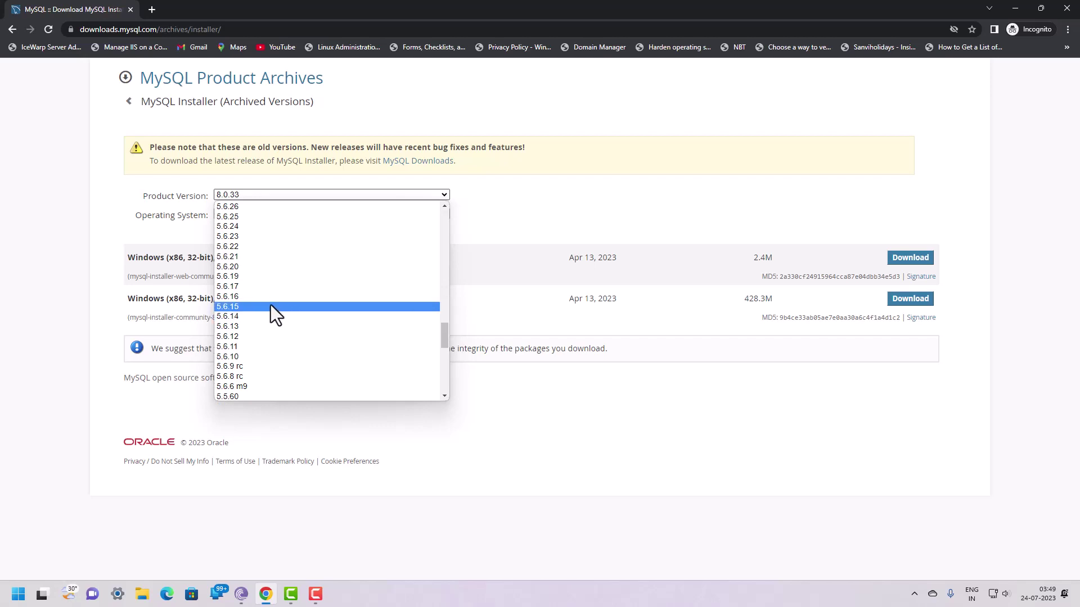
pyautogui.click(271, 307)
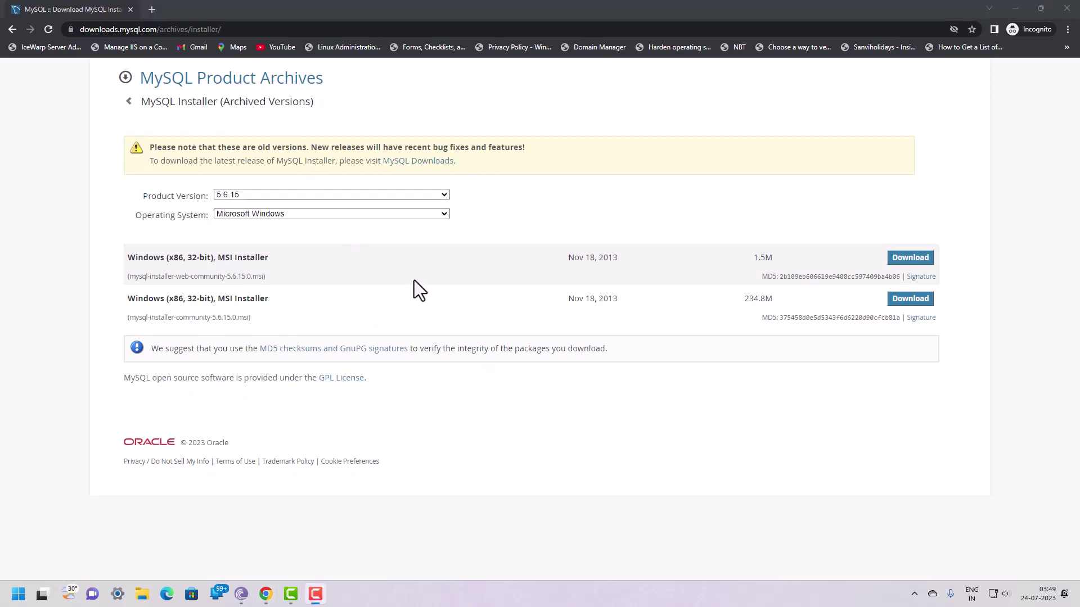
pyautogui.click(9, 31)
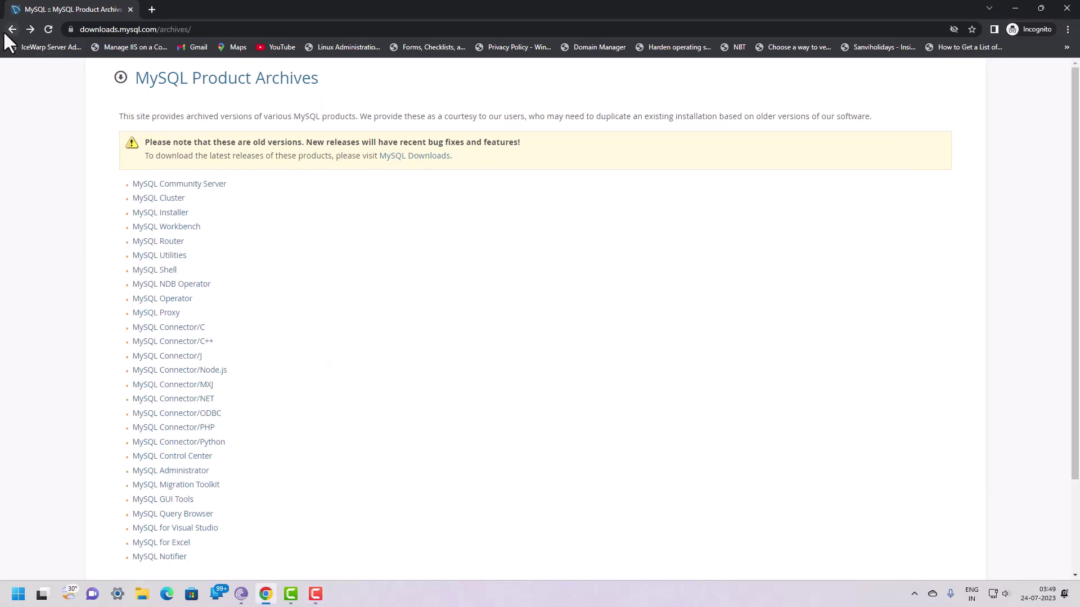
# Step: Go back to Community Downloads and open MySQL Installer for Windows, showing the 8.0.34 download rows
pyautogui.click(10, 30)
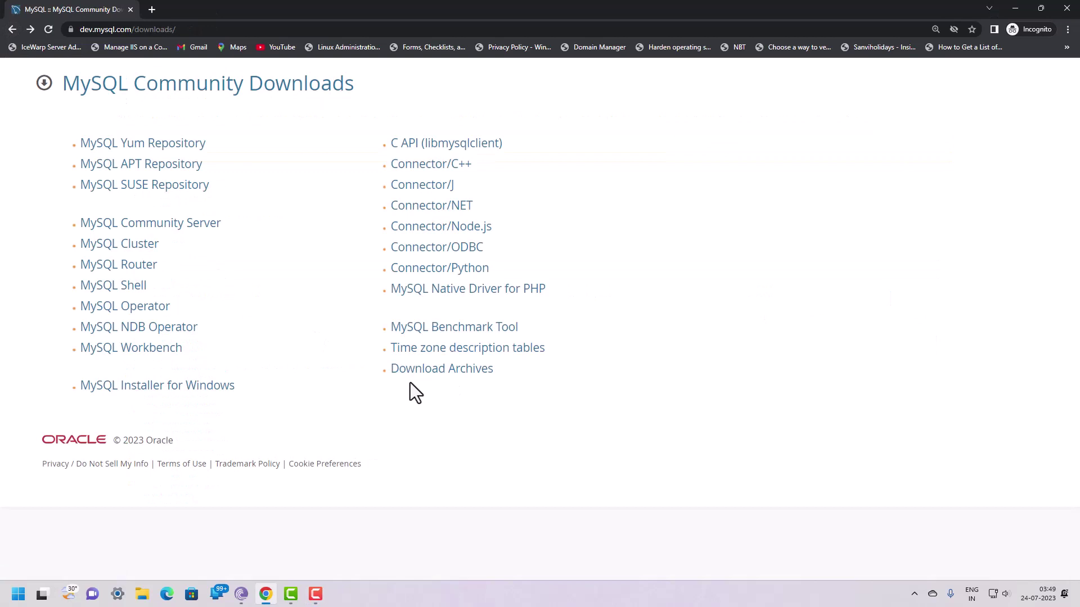
pyautogui.click(186, 388)
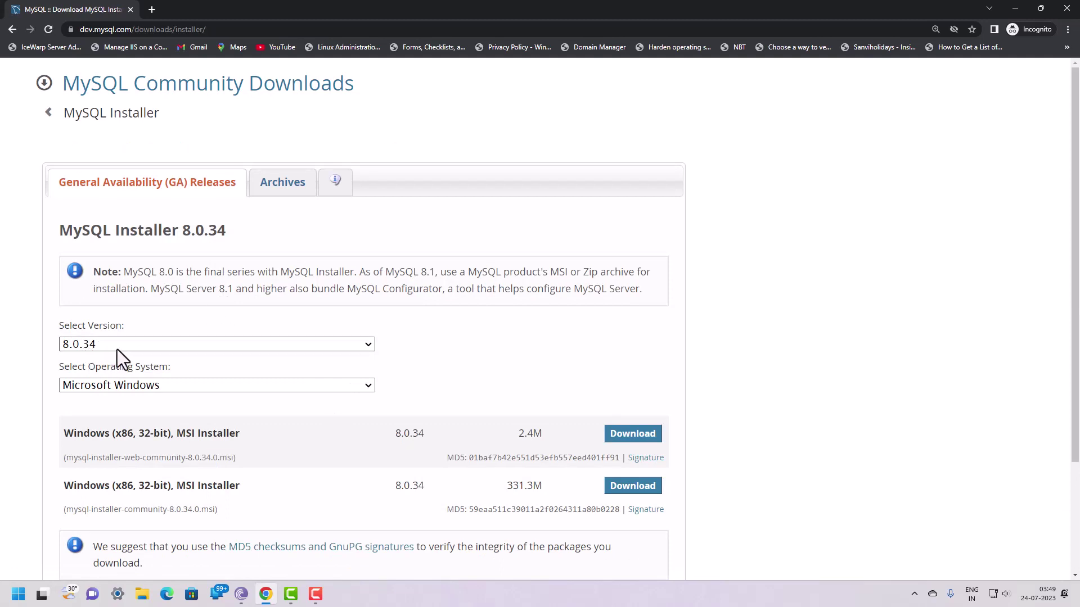
pyautogui.scroll(-2, 487, 331)
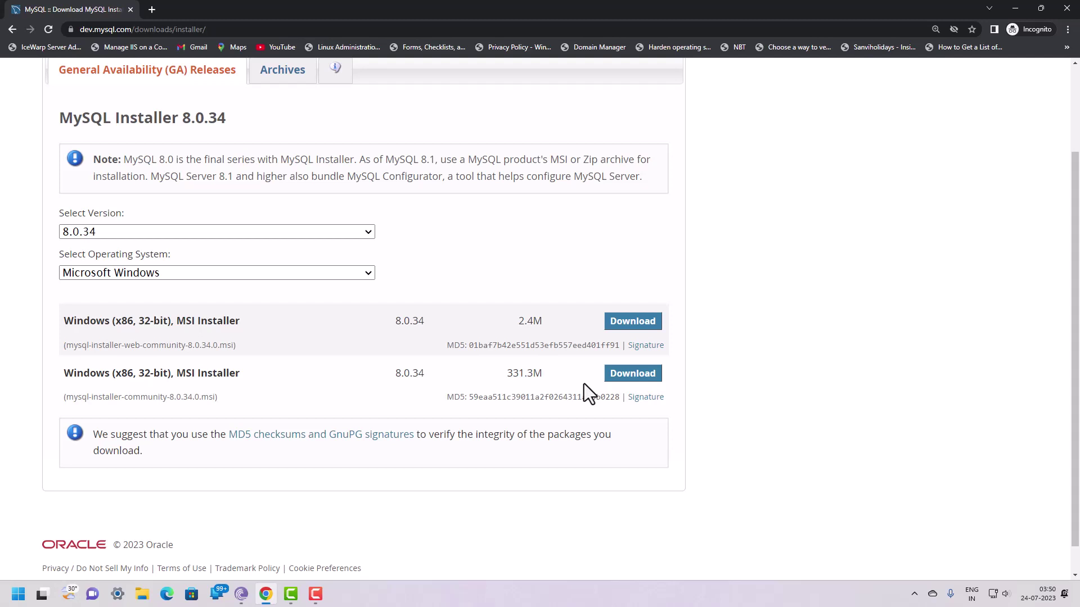
# Step: Download the 331.3M MSI installer, skipping the sign-in prompt
pyautogui.click(630, 375)
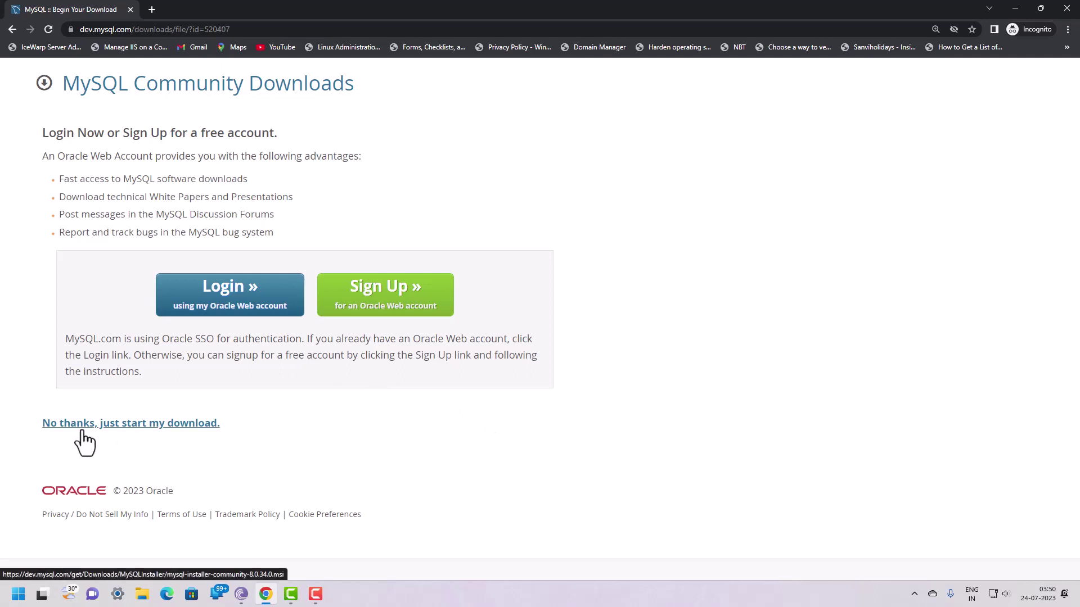
pyautogui.click(128, 427)
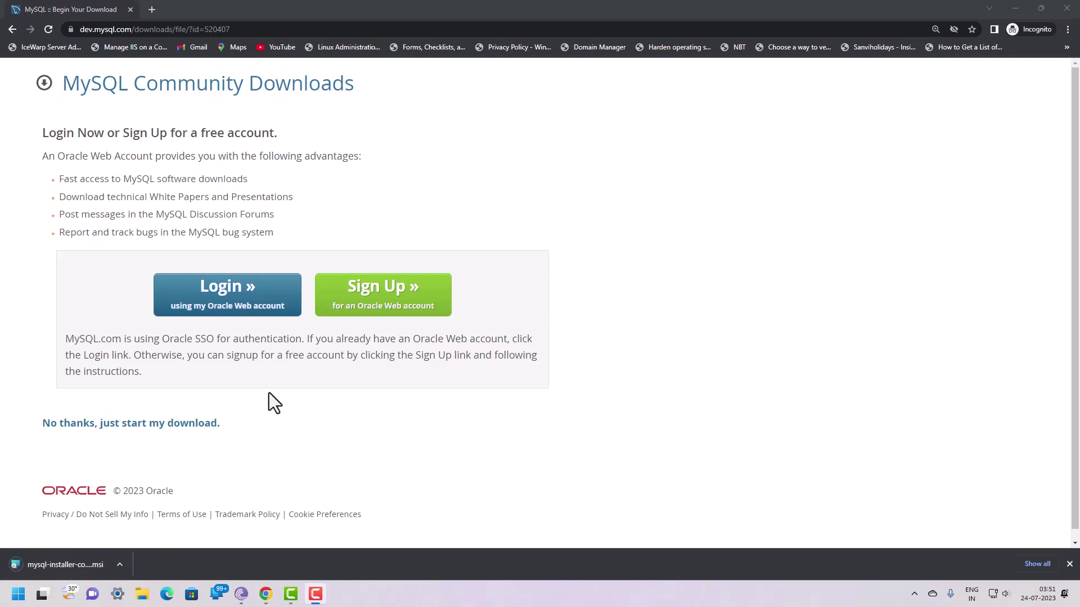
# Step: Run mysql-installer-community-8.0.34.0.msi past the security warning and minimize Chrome
pyautogui.click(73, 565)
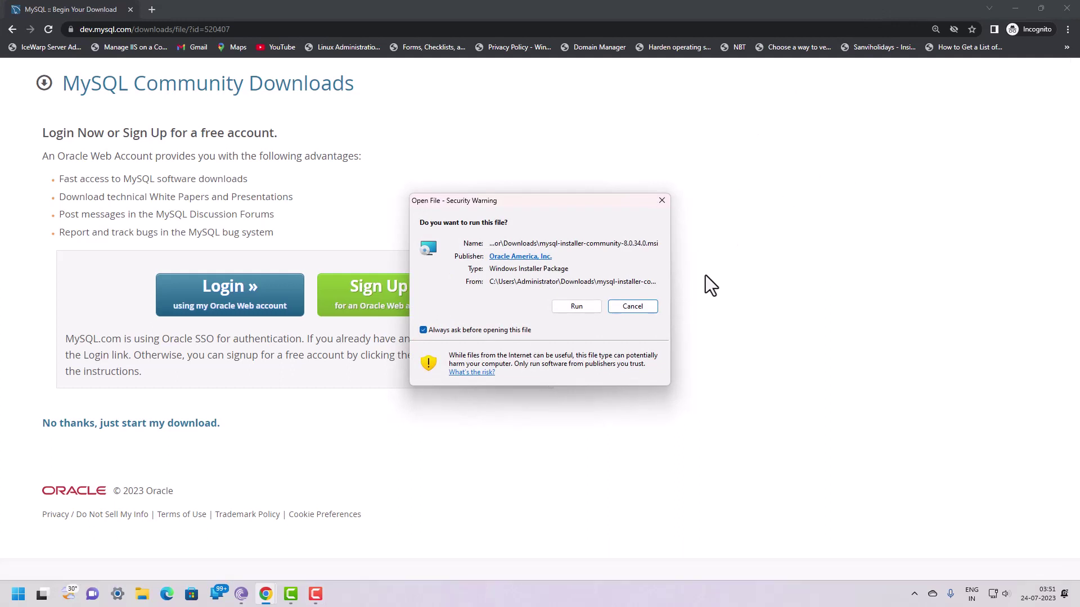
pyautogui.click(569, 306)
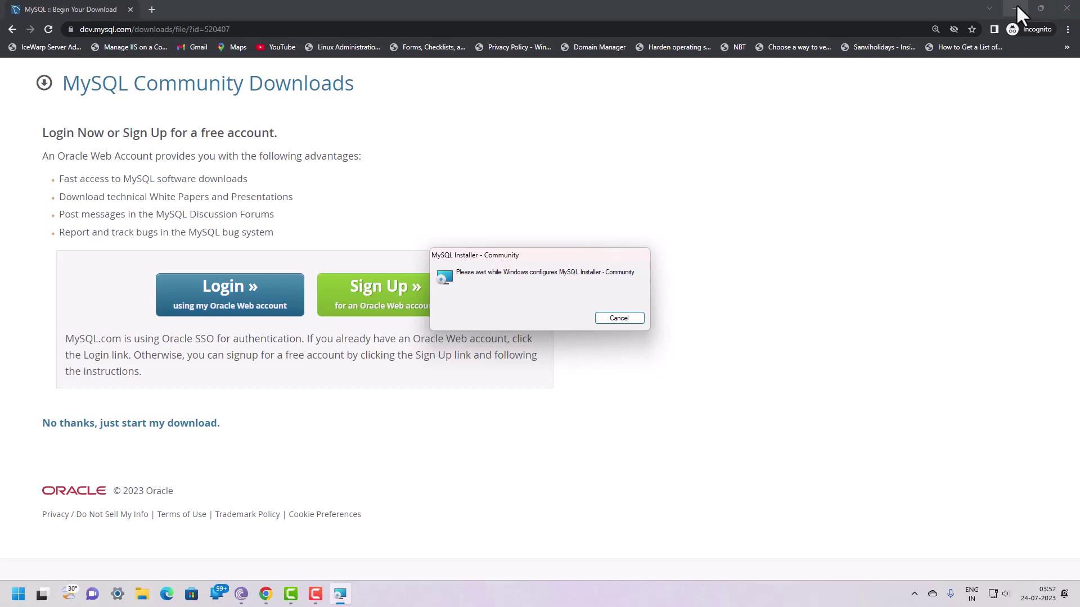
pyautogui.click(1016, 8)
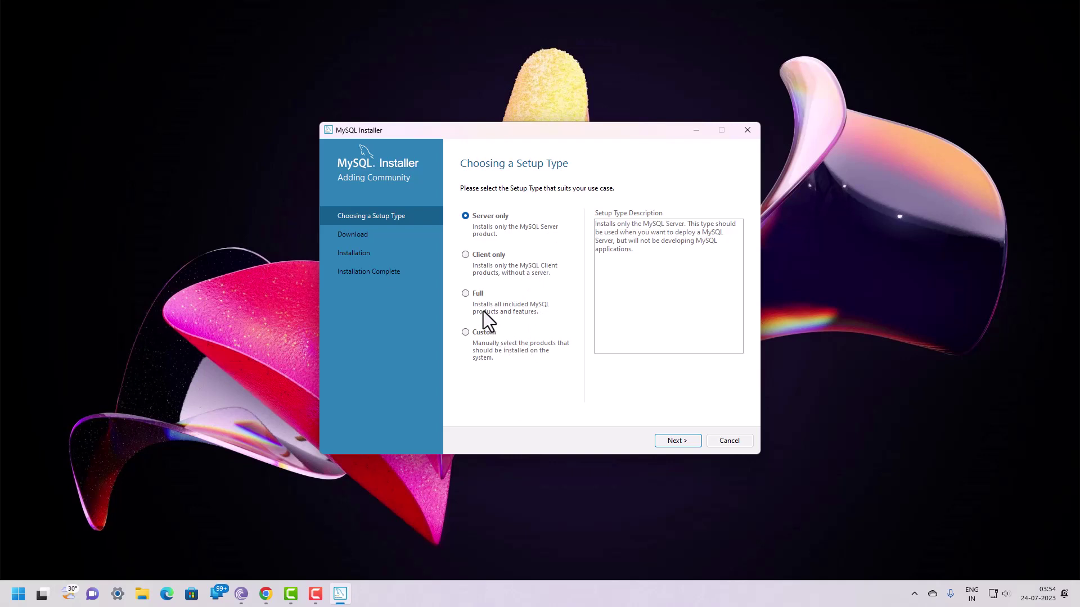
# Step: Choose the Full setup type and advance to the Path Conflicts page
pyautogui.click(465, 293)
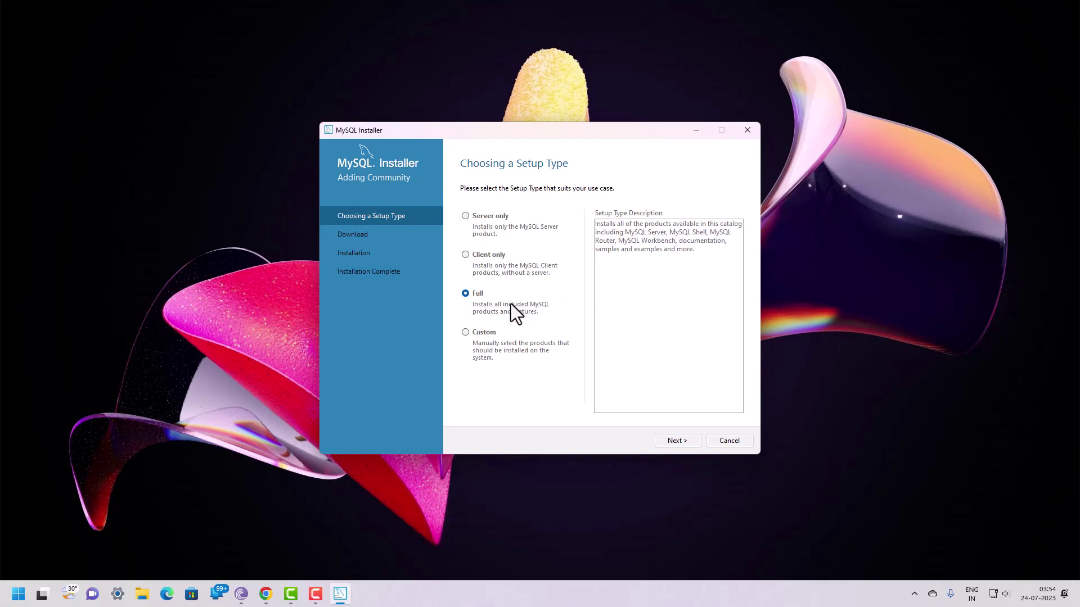
pyautogui.click(466, 333)
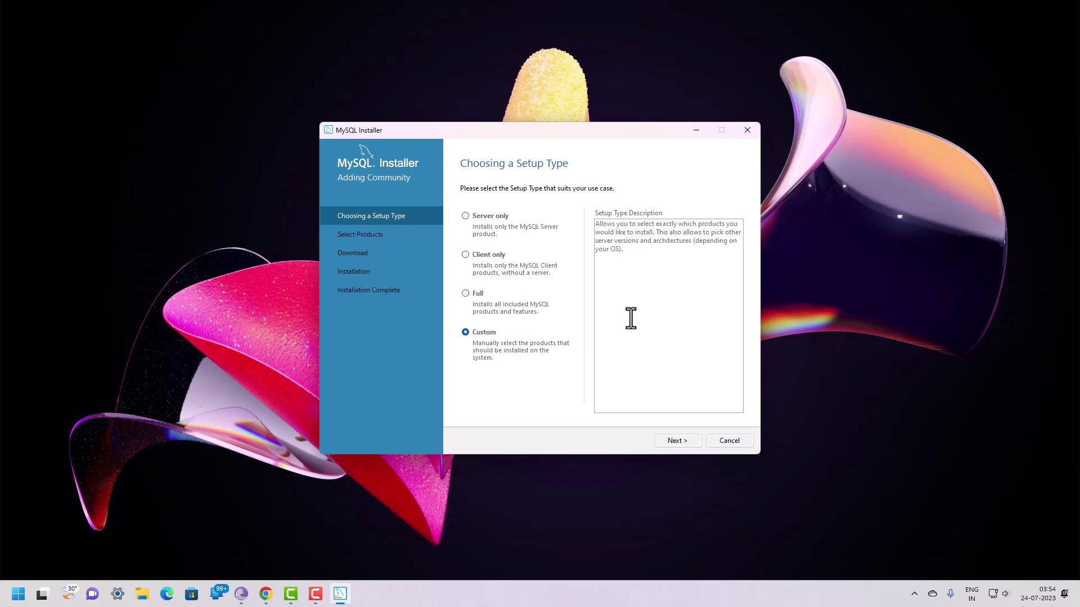
pyautogui.click(466, 295)
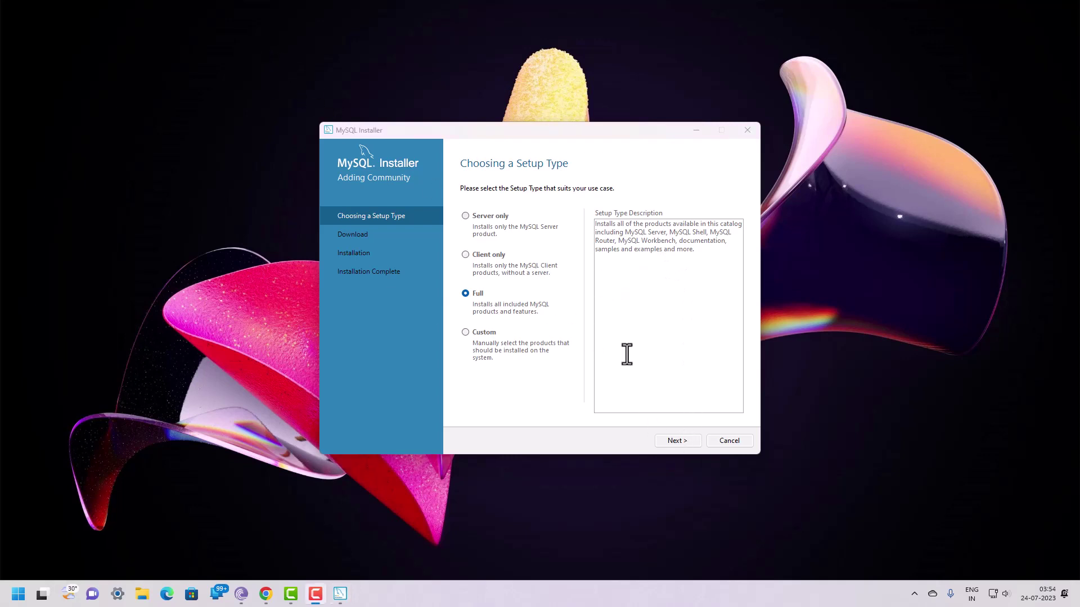
pyautogui.click(675, 442)
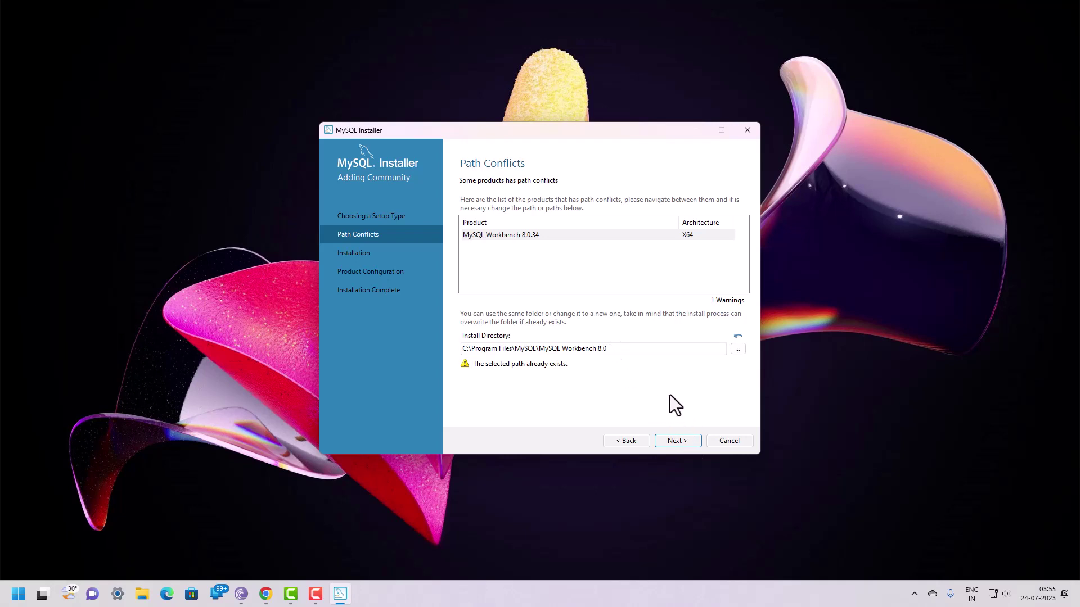
# Step: Create folder MYSQL on New Volume (D:), set it as Workbench's directory, and continue
pyautogui.click(738, 349)
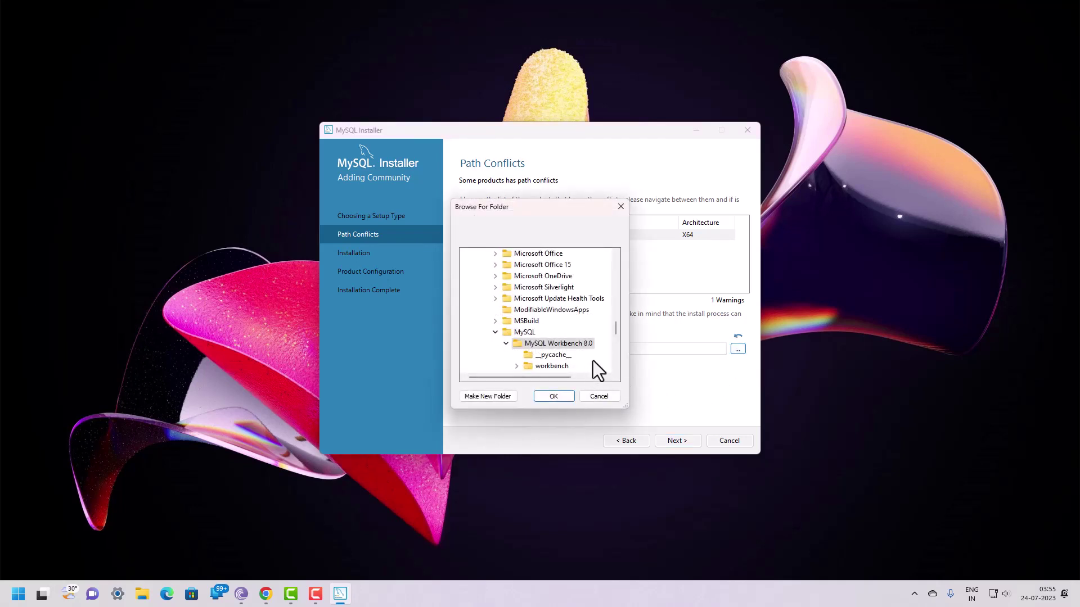
pyautogui.moveTo(616, 327); pyautogui.dragTo(606, 275)
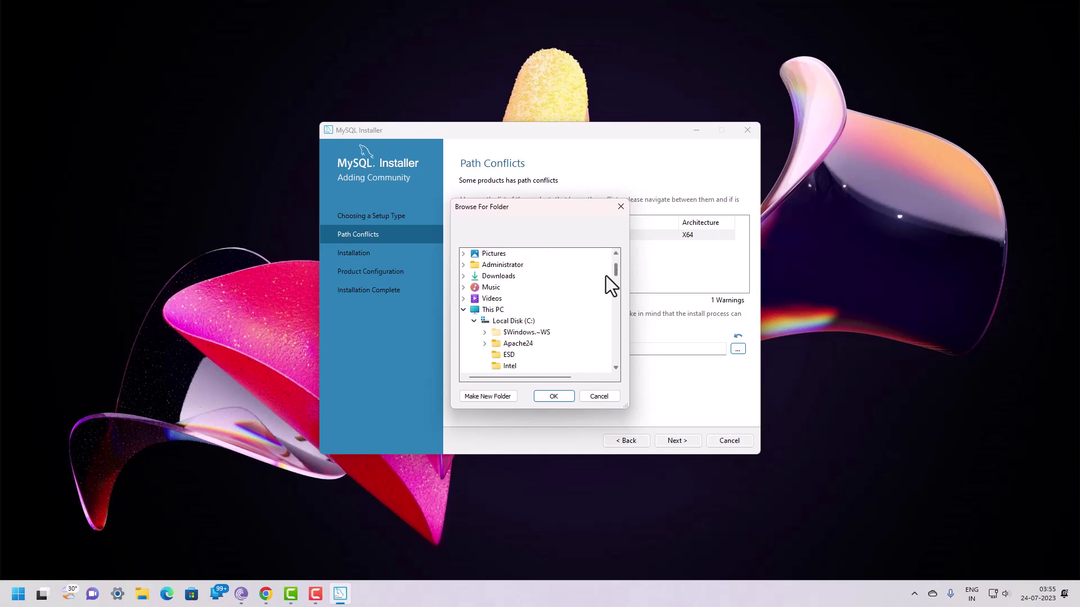
pyautogui.click(473, 320)
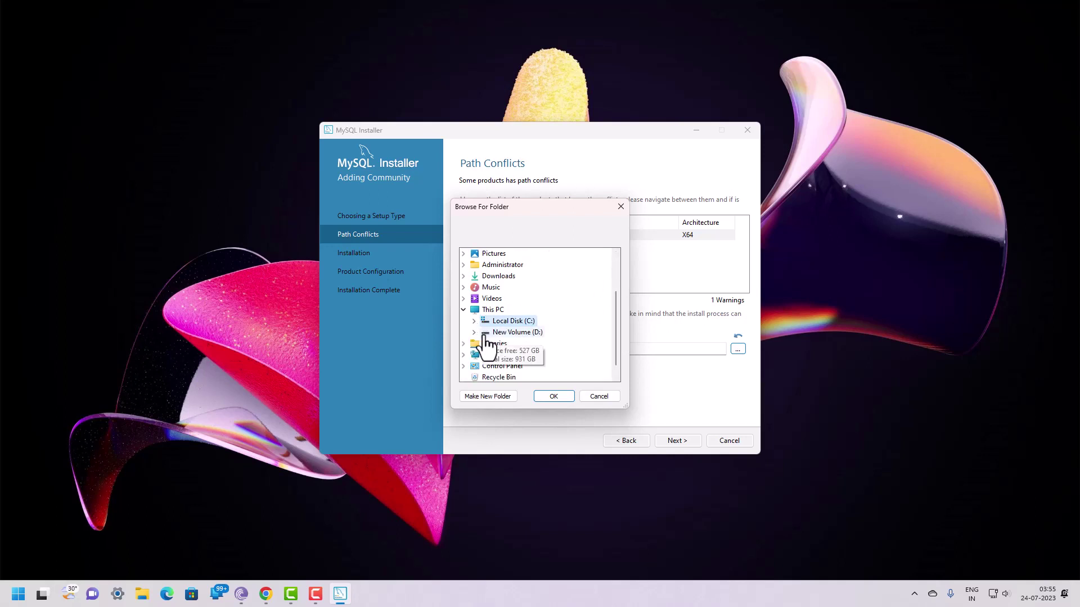
pyautogui.click(474, 332)
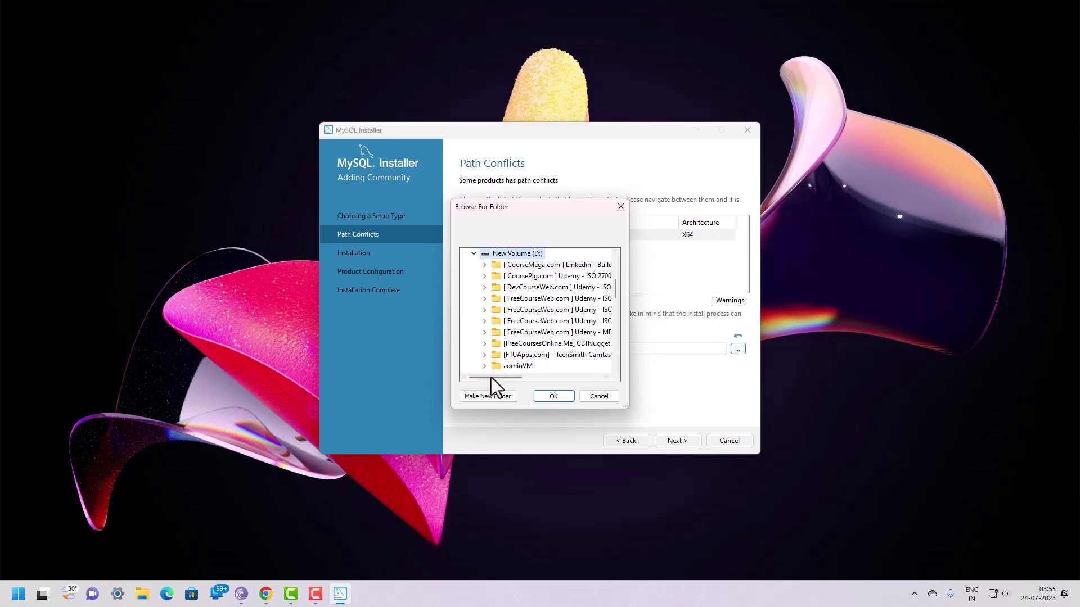
pyautogui.click(488, 396)
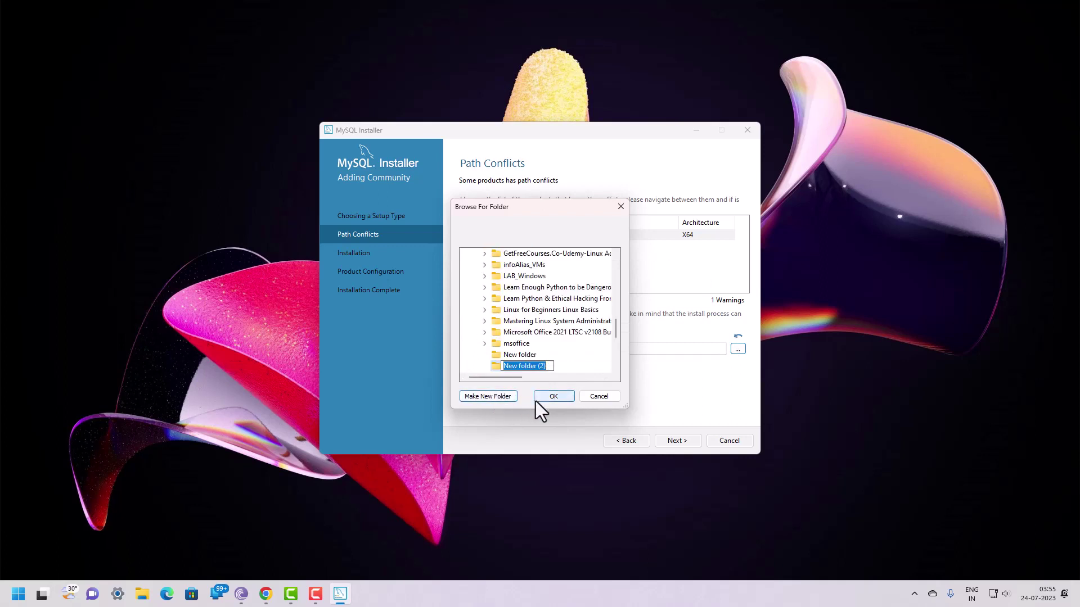
pyautogui.write('MYSQL')
pyautogui.click(554, 361)
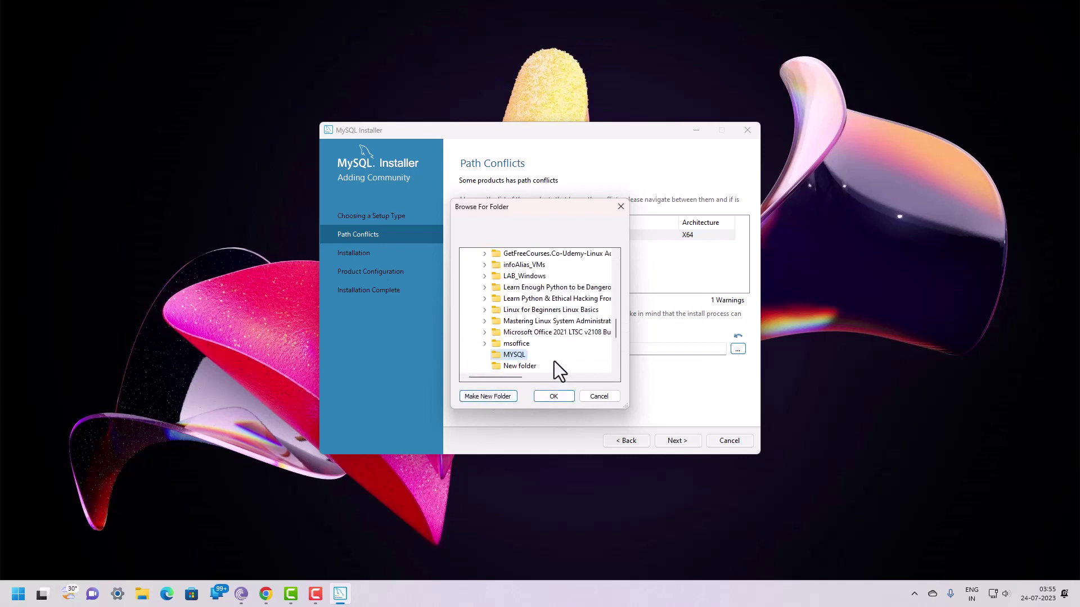
pyautogui.click(554, 396)
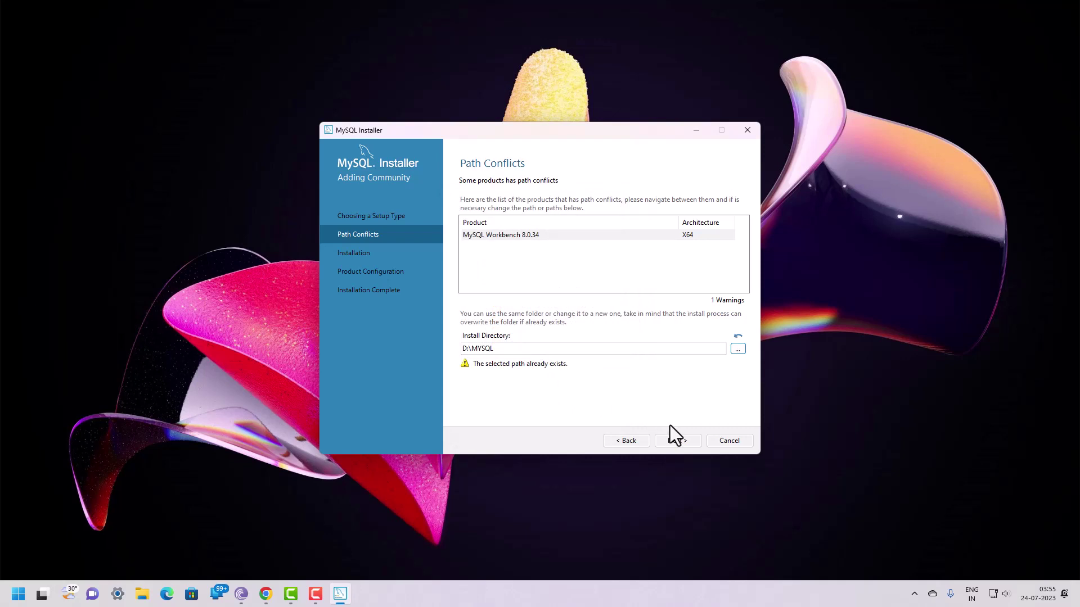
pyautogui.click(677, 441)
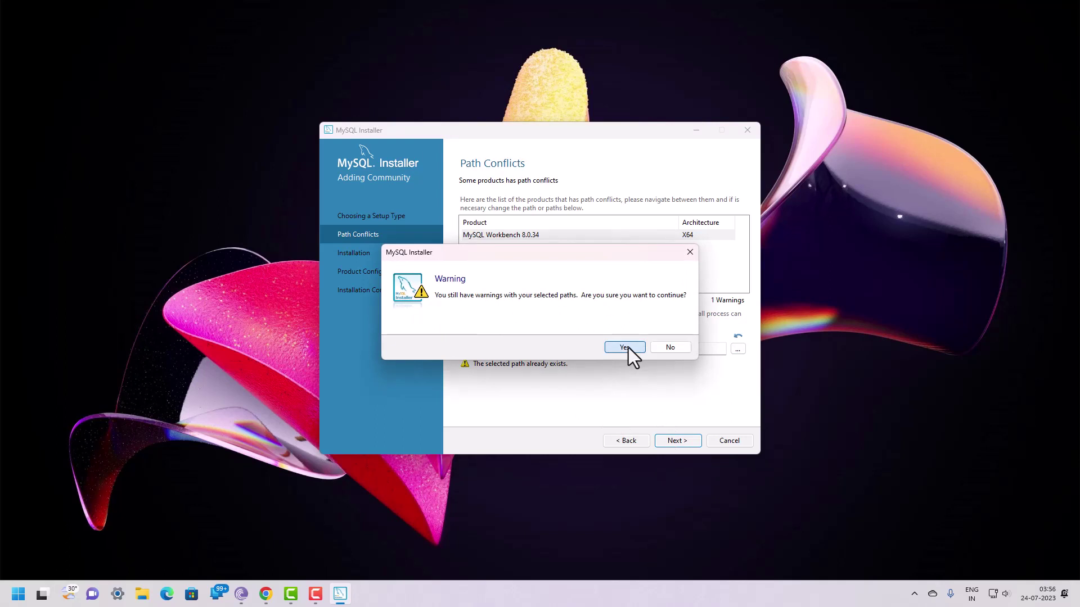
# Step: Accept the path warning and execute installation of the six MySQL 8.0.34 products
pyautogui.click(626, 347)
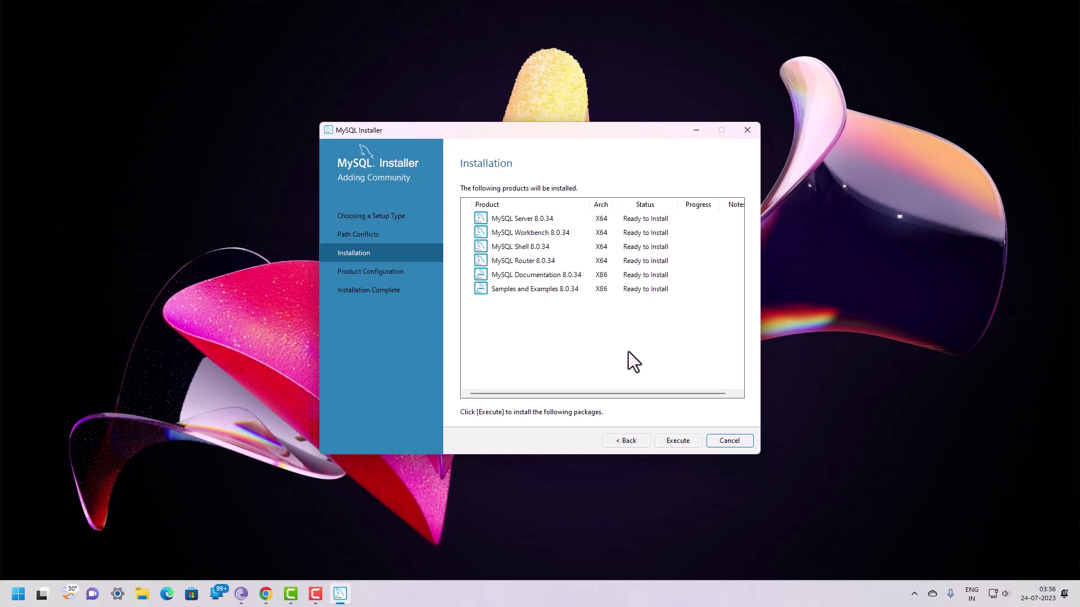
pyautogui.click(676, 441)
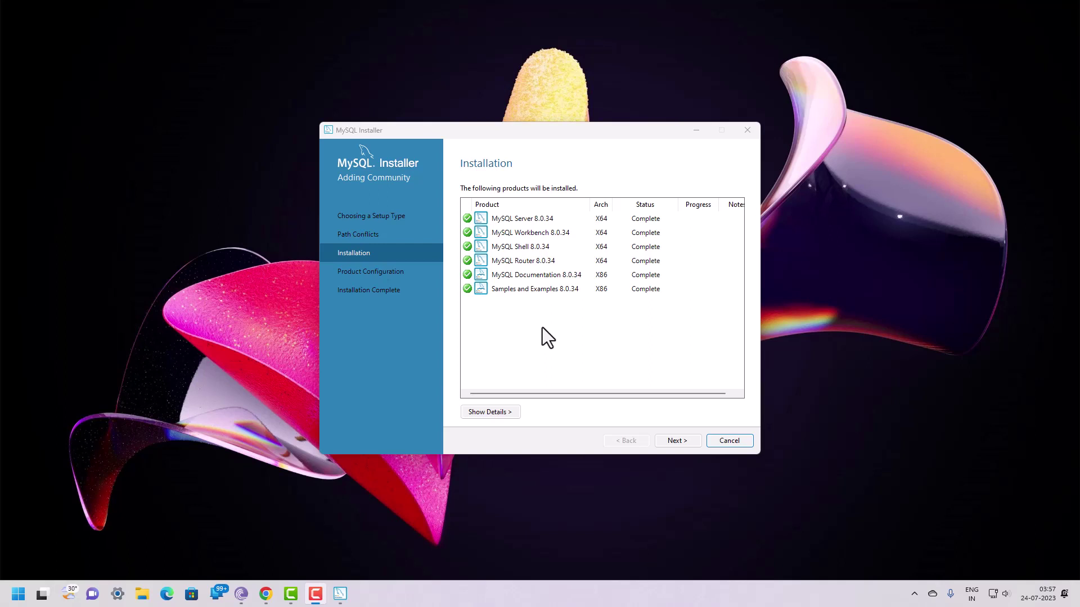
# Step: Start MySQL Server configuration and keep Config Type as Development Computer
pyautogui.click(679, 441)
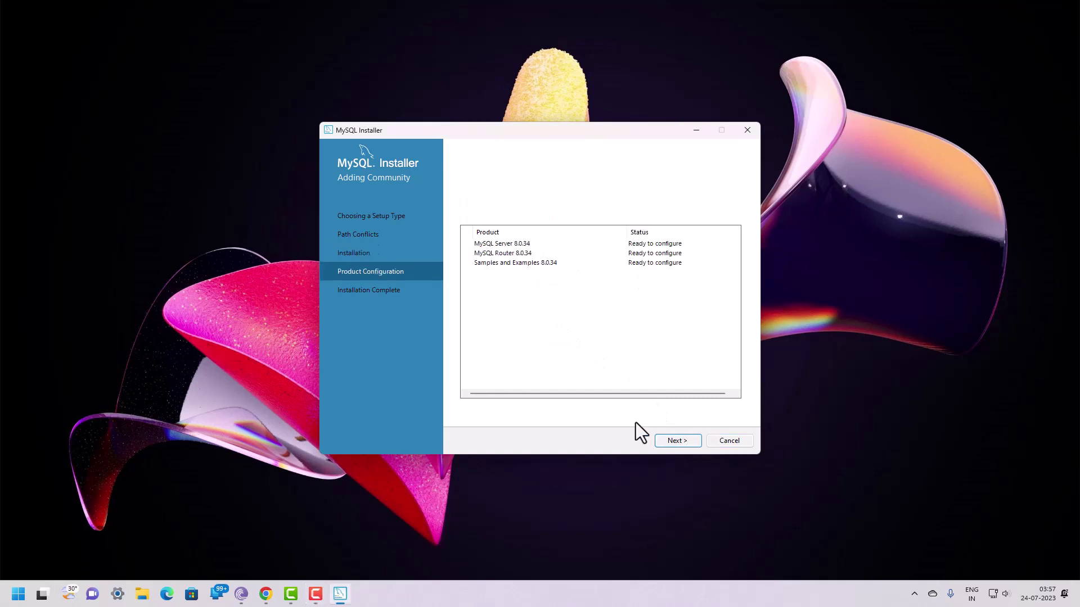
pyautogui.click(674, 441)
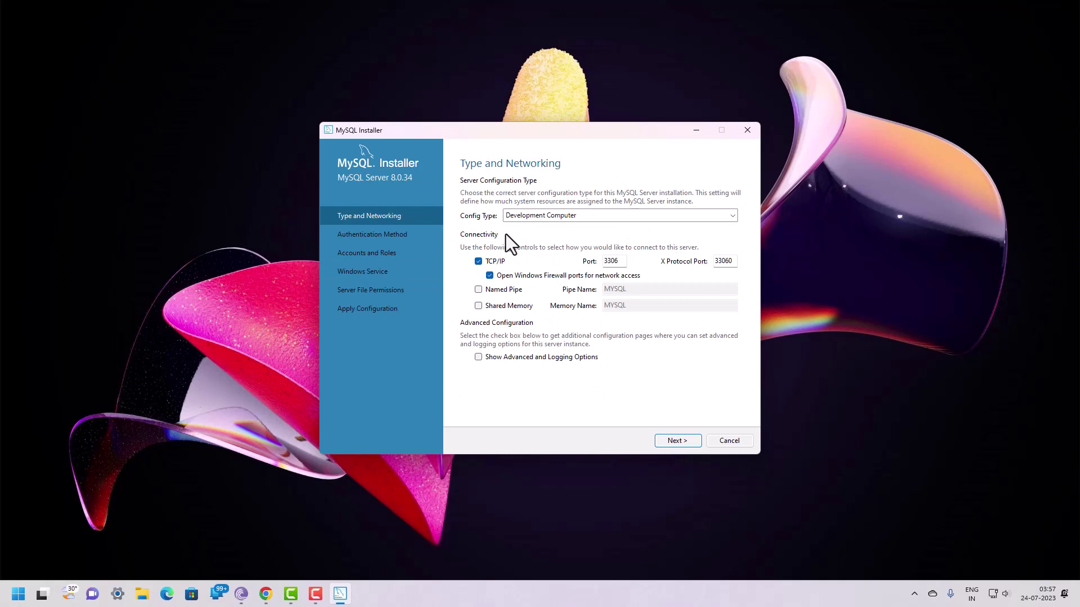
pyautogui.click(537, 218)
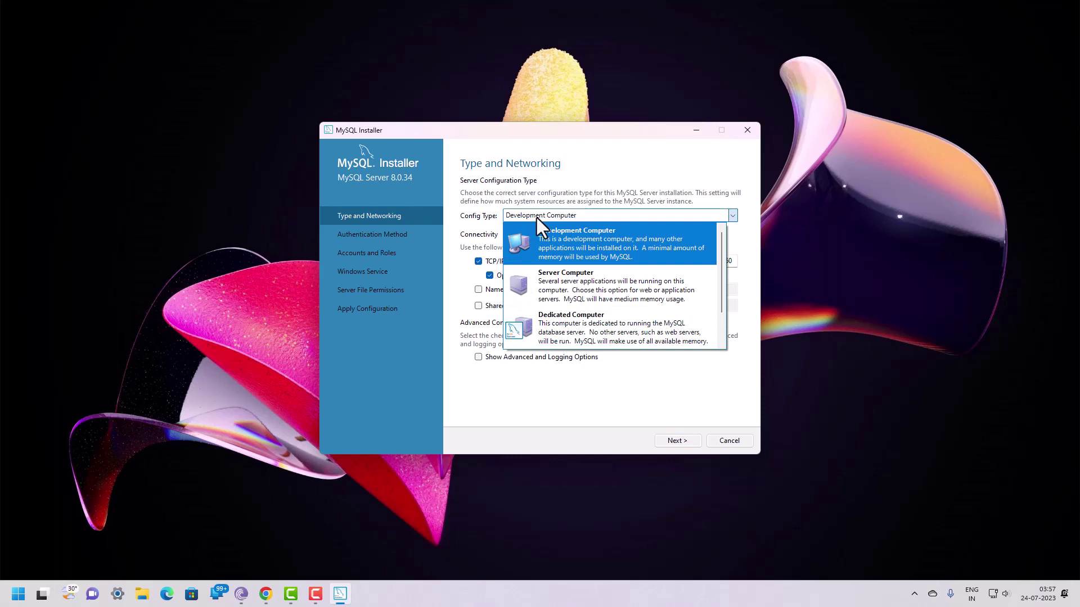
pyautogui.click(549, 237)
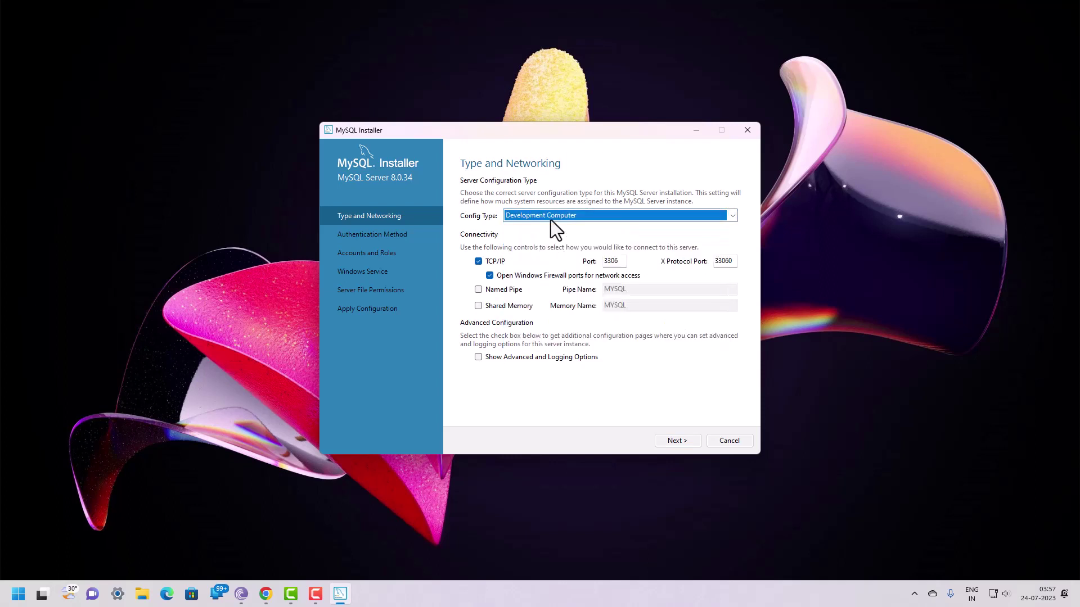
pyautogui.click(549, 217)
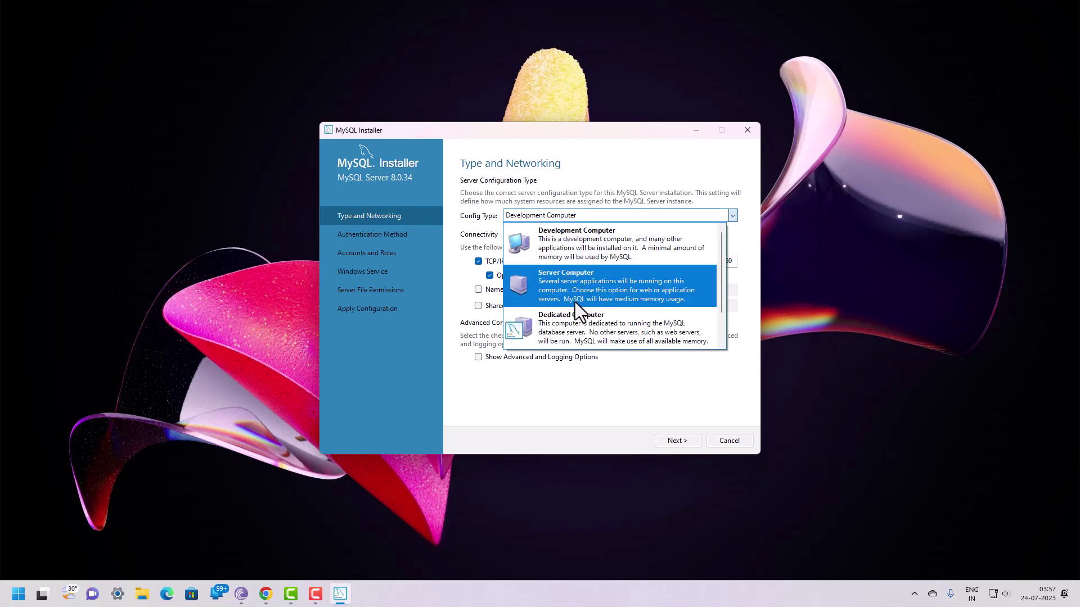
pyautogui.click(572, 243)
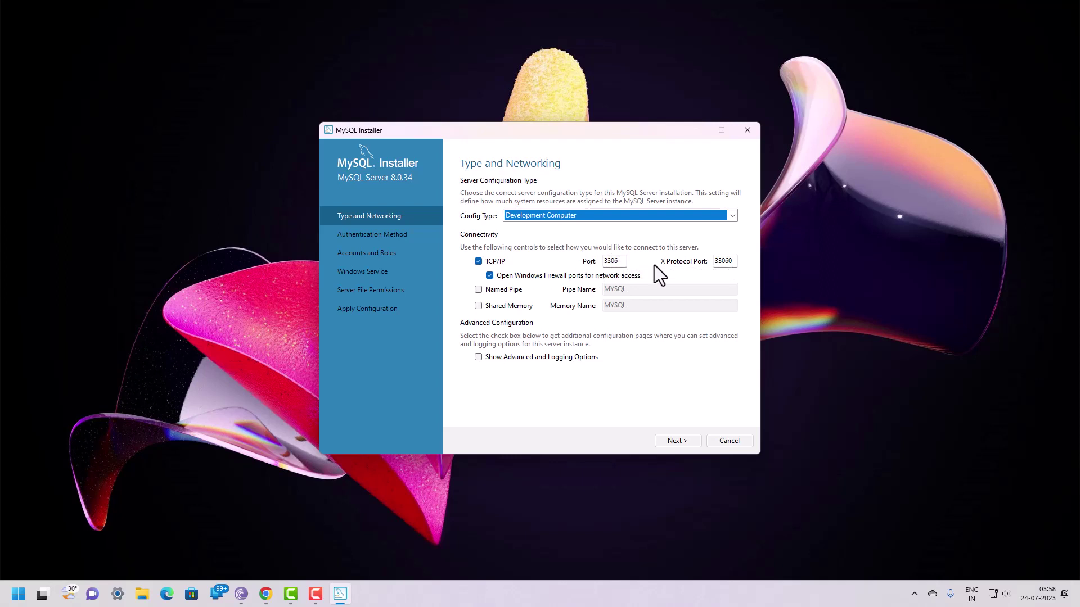
# Step: Leave only TCP/IP on port 3306 enabled, with Named Pipe and Shared Memory off, and continue
pyautogui.click(479, 291)
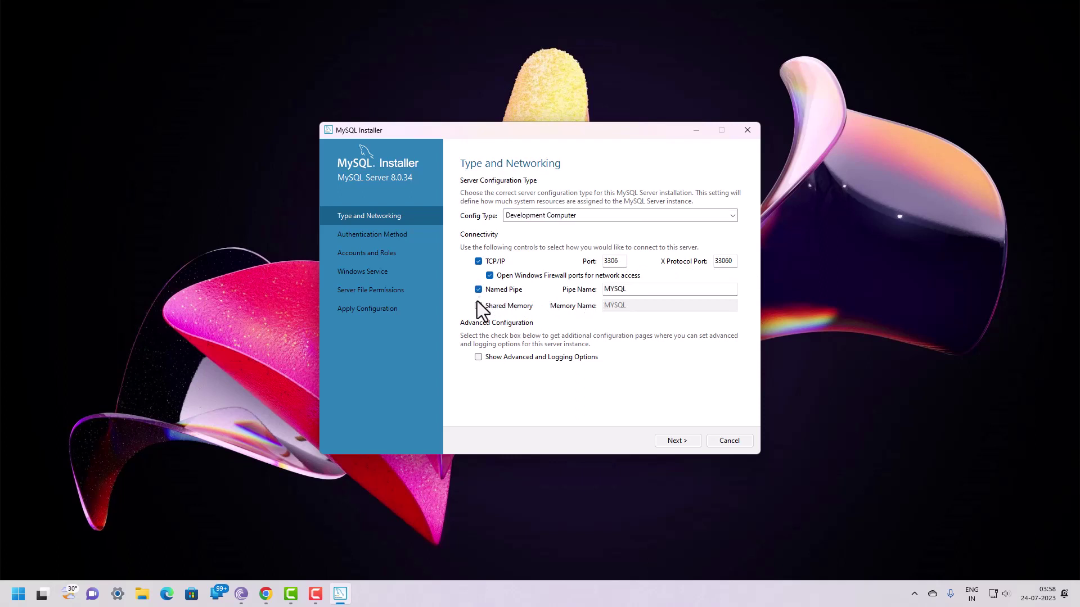
pyautogui.click(478, 309)
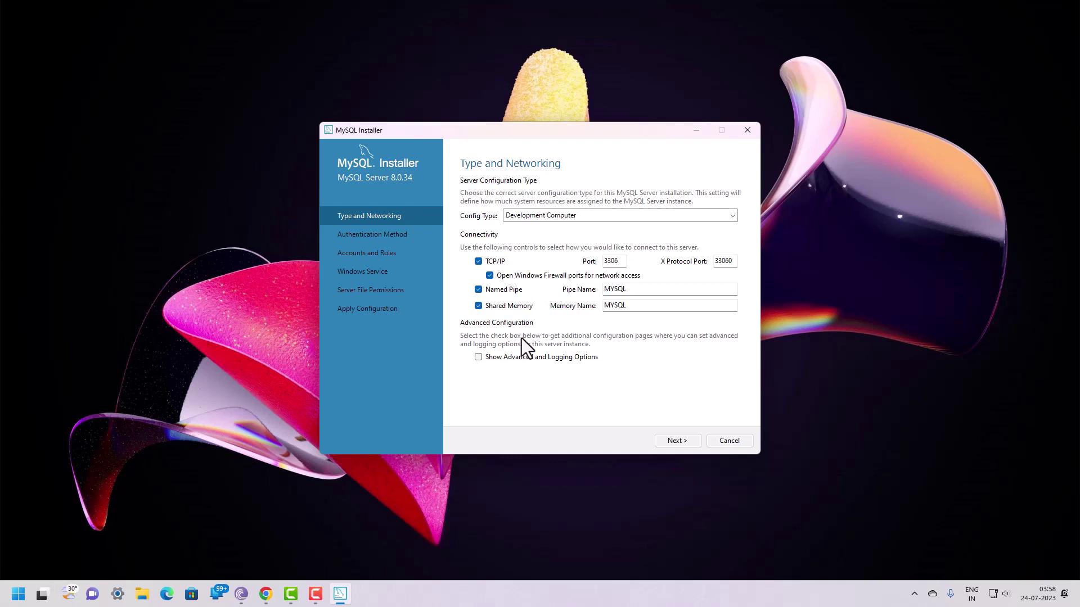
pyautogui.click(478, 306)
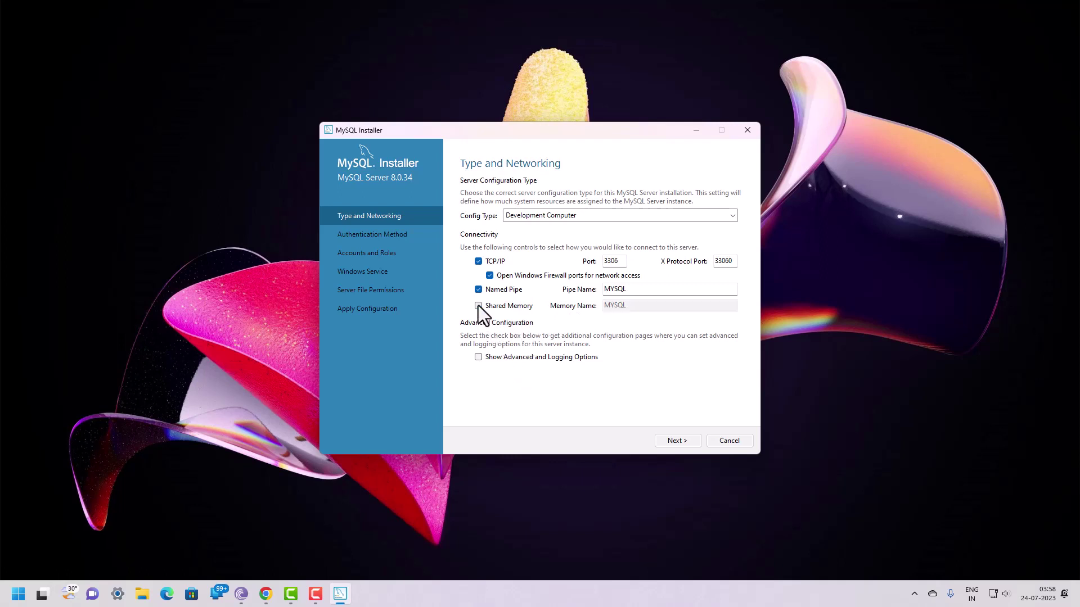
pyautogui.click(478, 290)
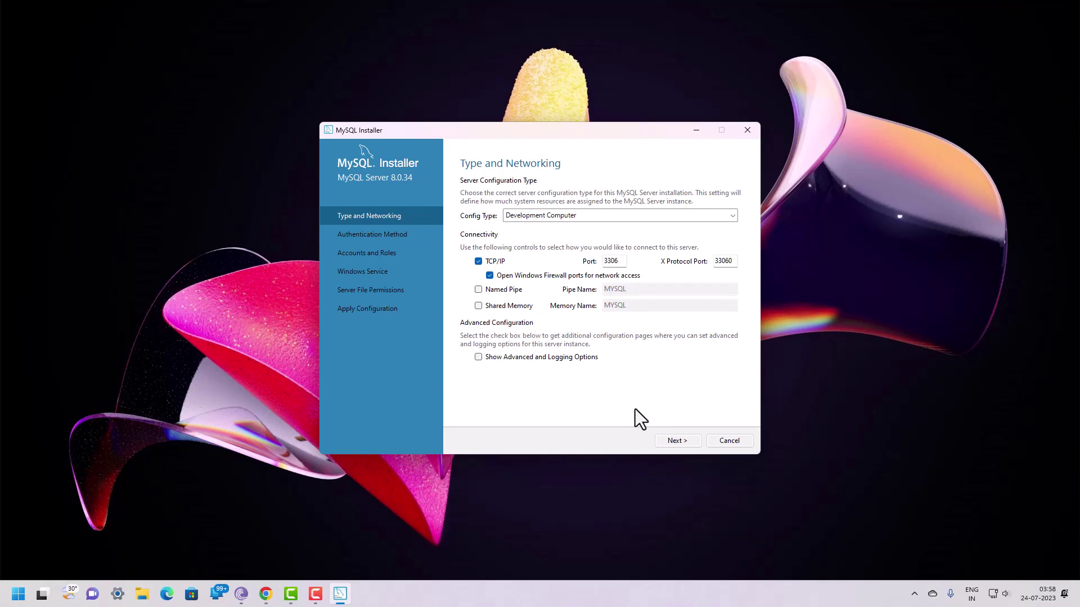
pyautogui.click(675, 441)
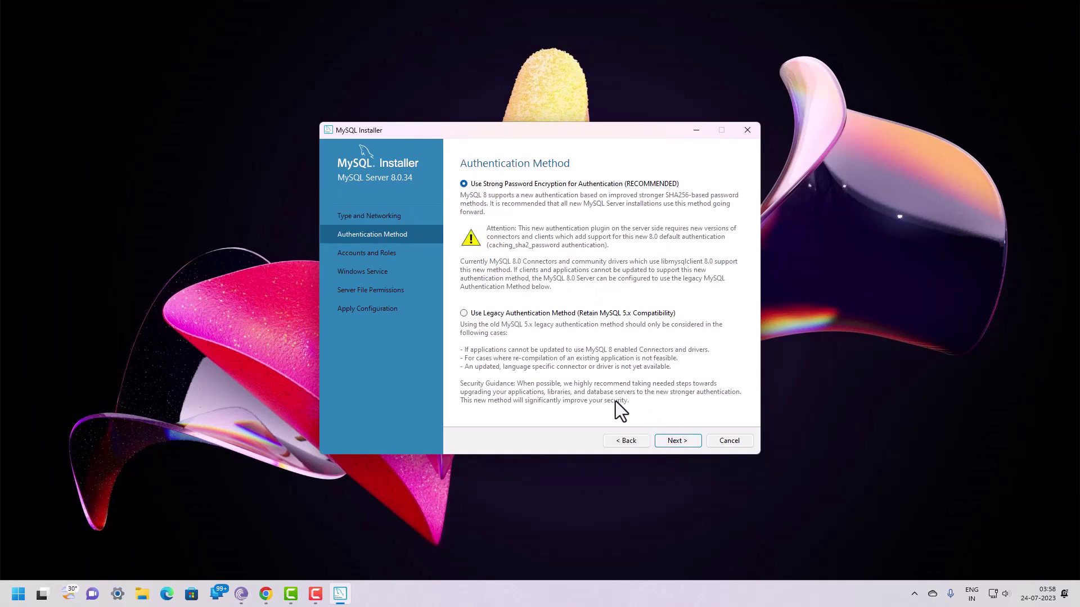
# Step: Keep strong password encryption, enter and repeat the root password, then choose Add User
pyautogui.click(680, 443)
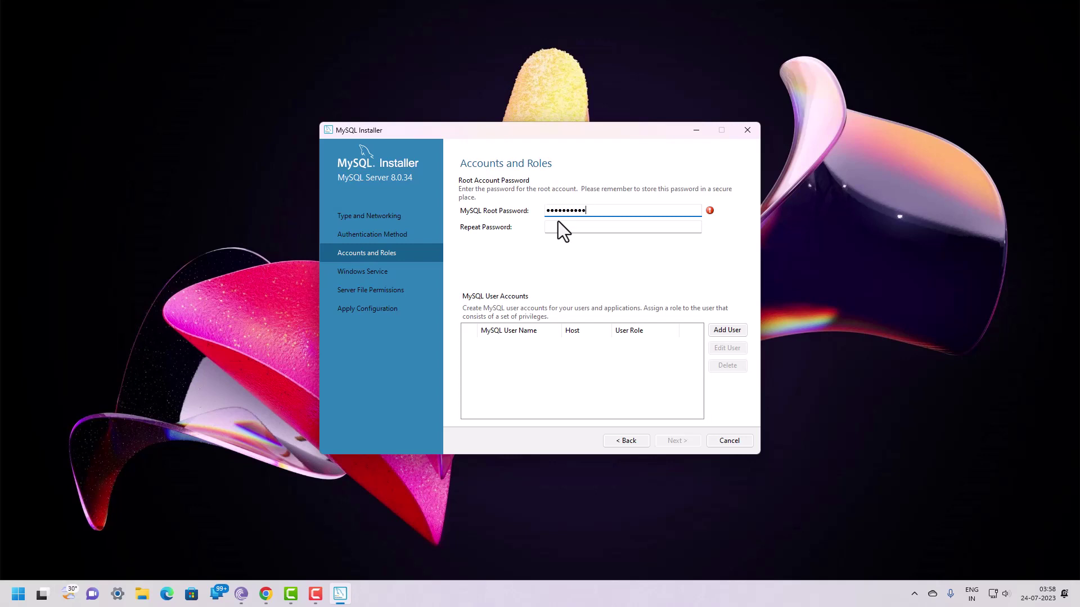
pyautogui.write('1')
pyautogui.press('Tab')
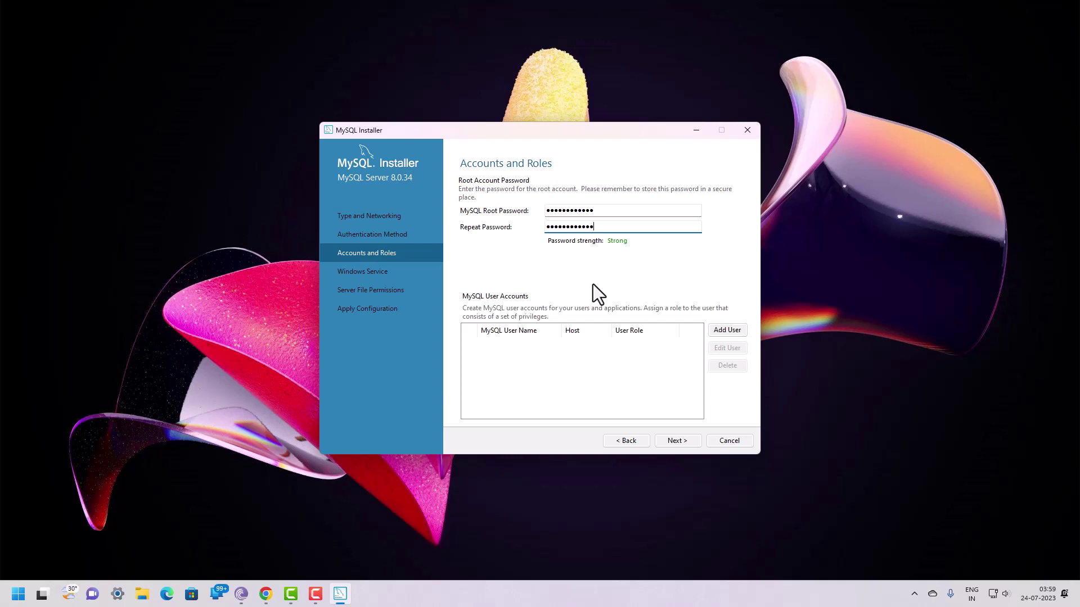
pyautogui.click(645, 357)
pyautogui.click(720, 330)
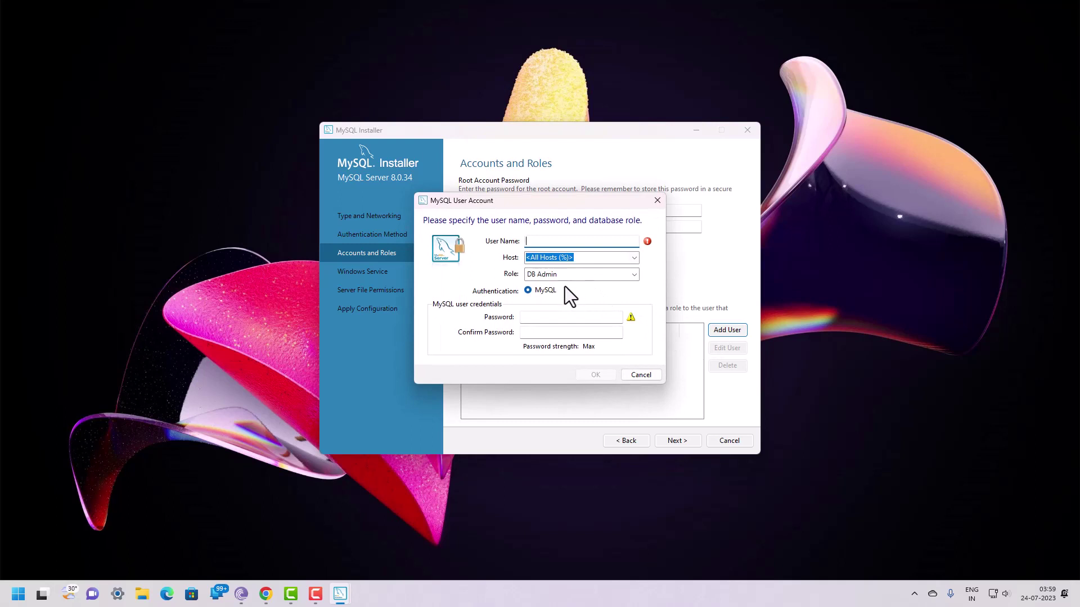
# Step: Cancel the MySQL User Account dialog without adding a user and continue to Windows Service
pyautogui.click(633, 275)
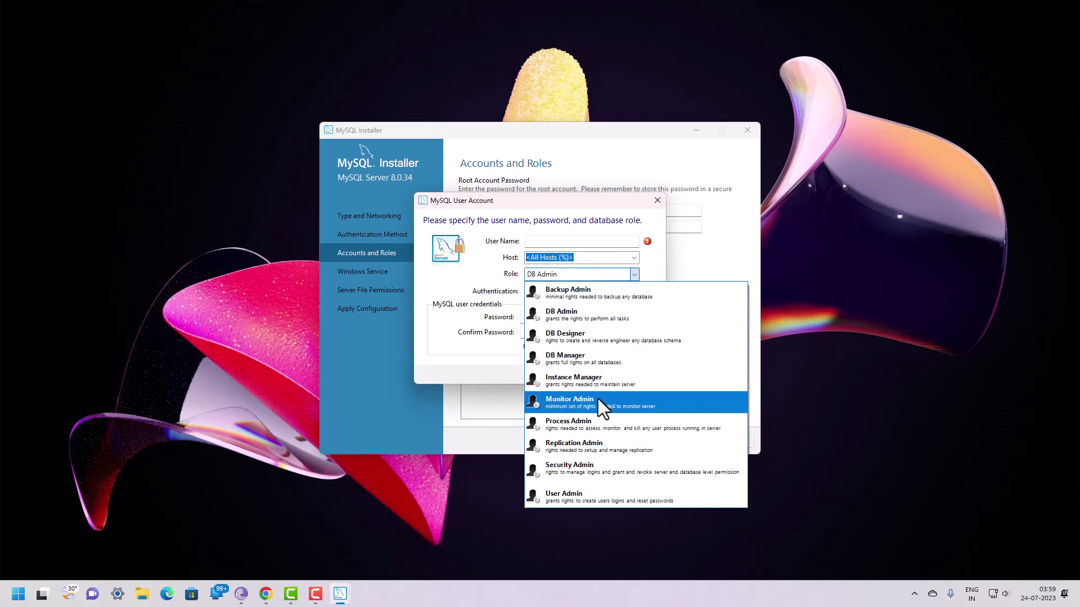
pyautogui.click(476, 377)
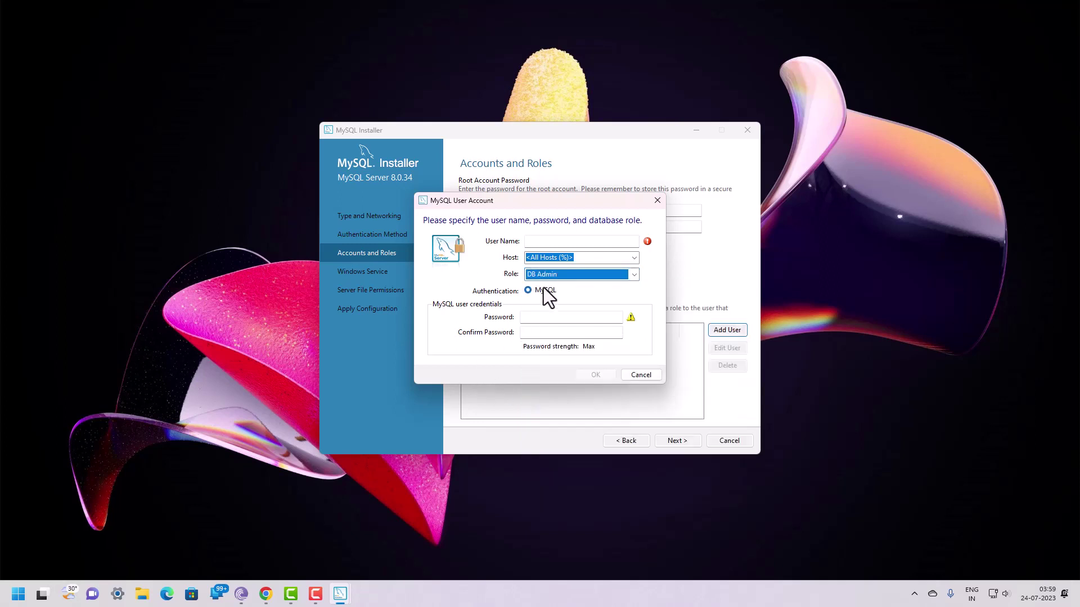
pyautogui.click(638, 377)
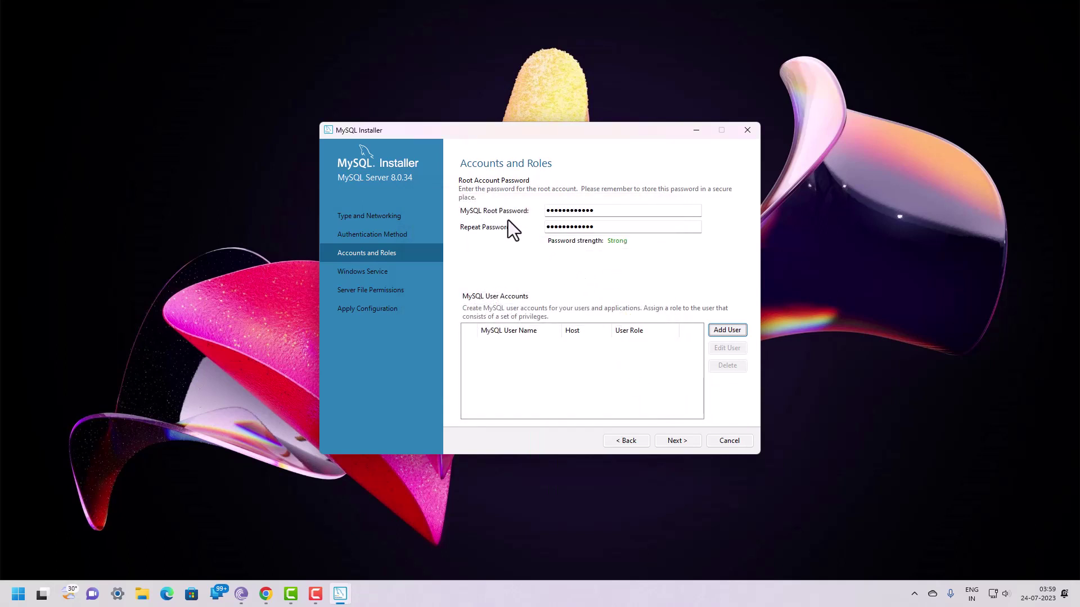
pyautogui.click(669, 440)
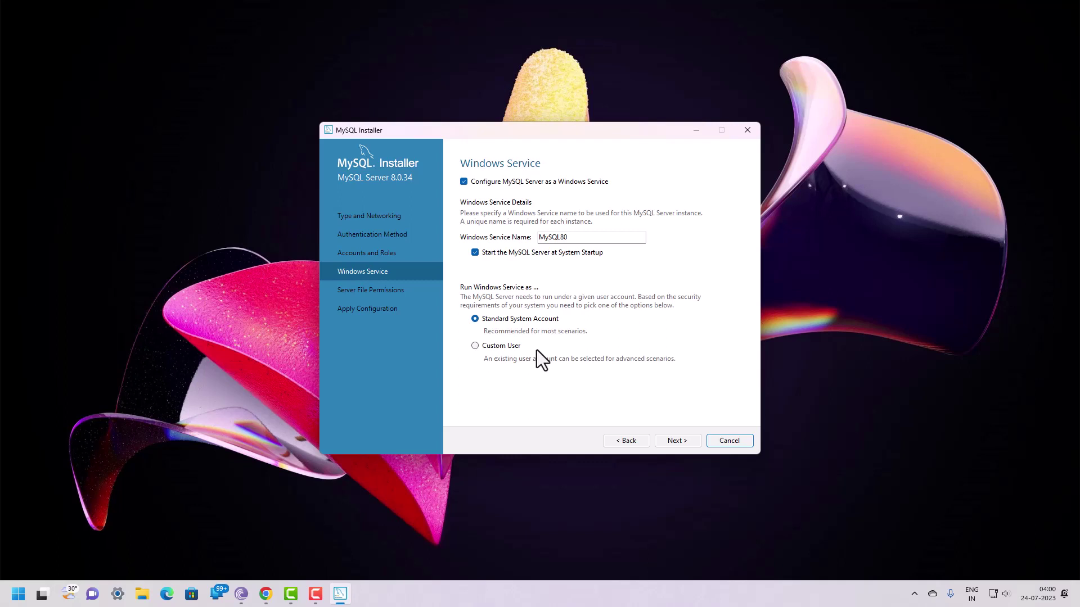
# Step: Set the MySQL80 service to the Standard System Account and continue to Server File Permissions
pyautogui.click(474, 347)
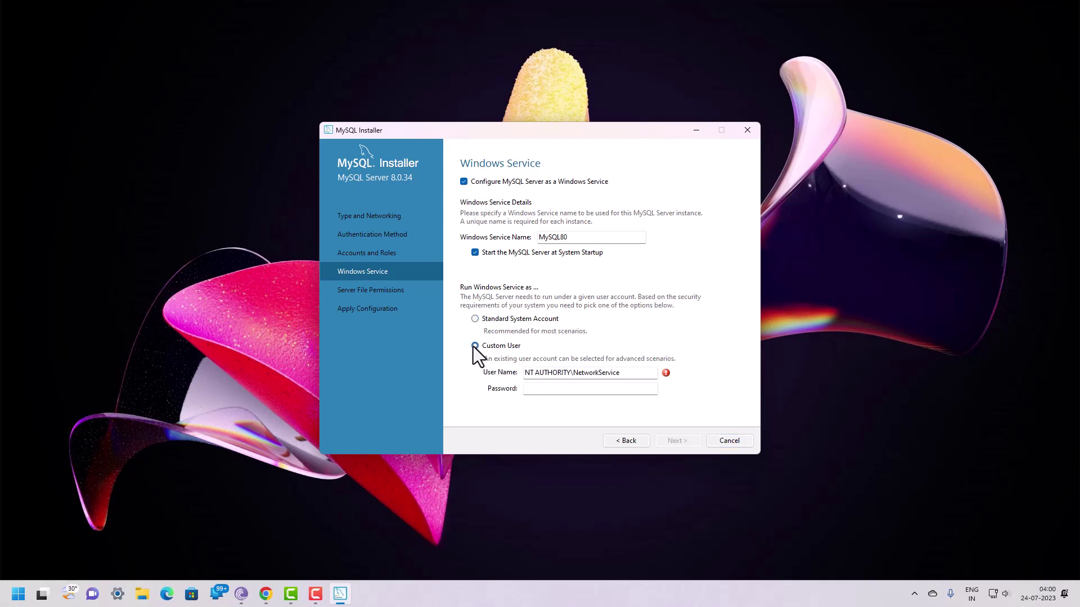
pyautogui.click(474, 319)
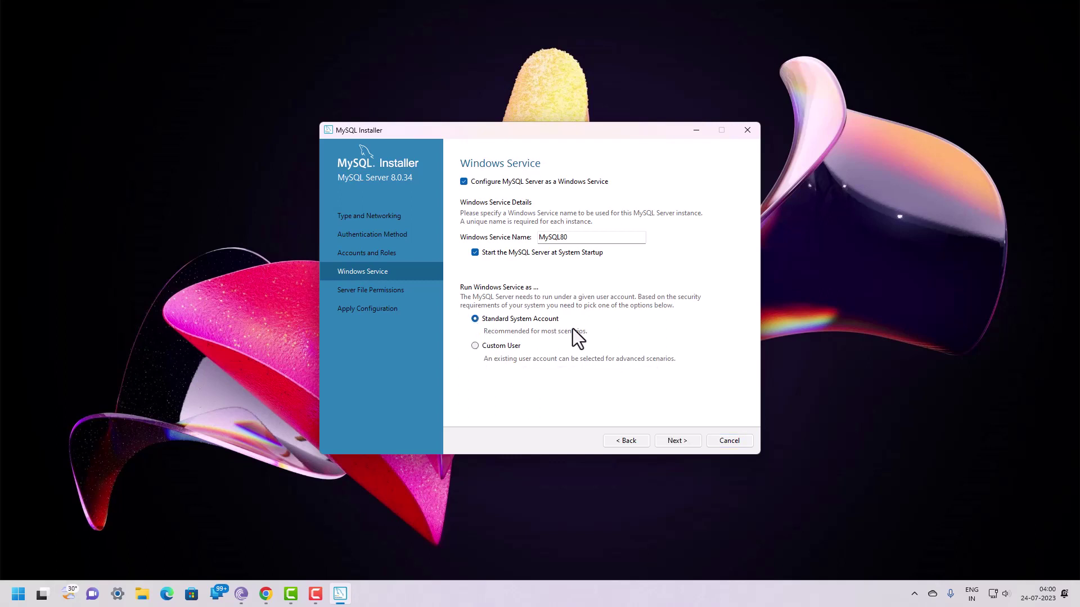
pyautogui.click(676, 440)
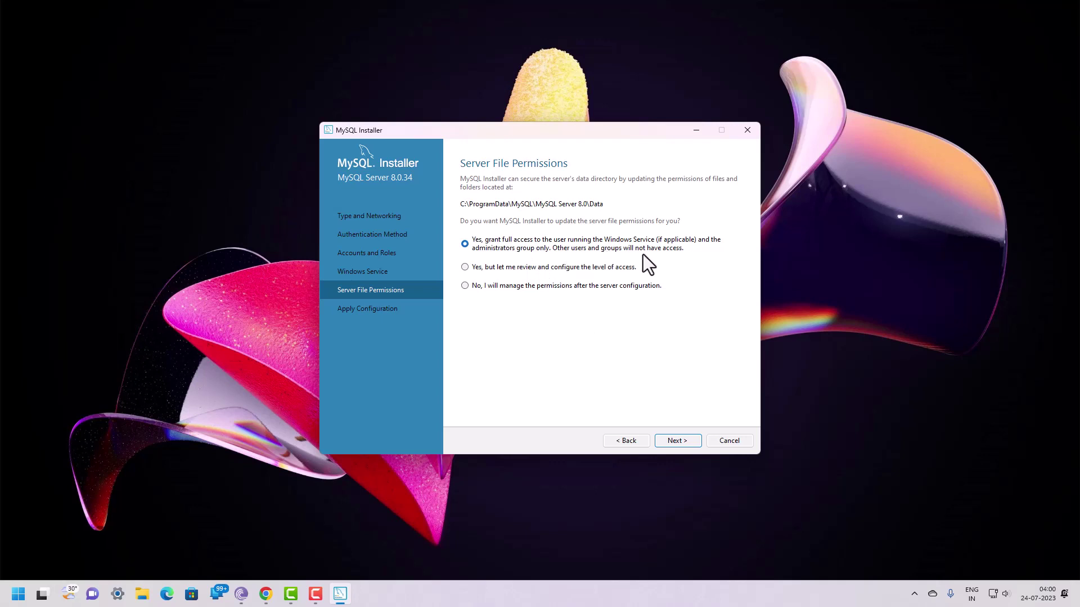
# Step: Keep the default file permissions and execute the MySQL Server 8.0.34 configuration through to Finish
pyautogui.click(676, 440)
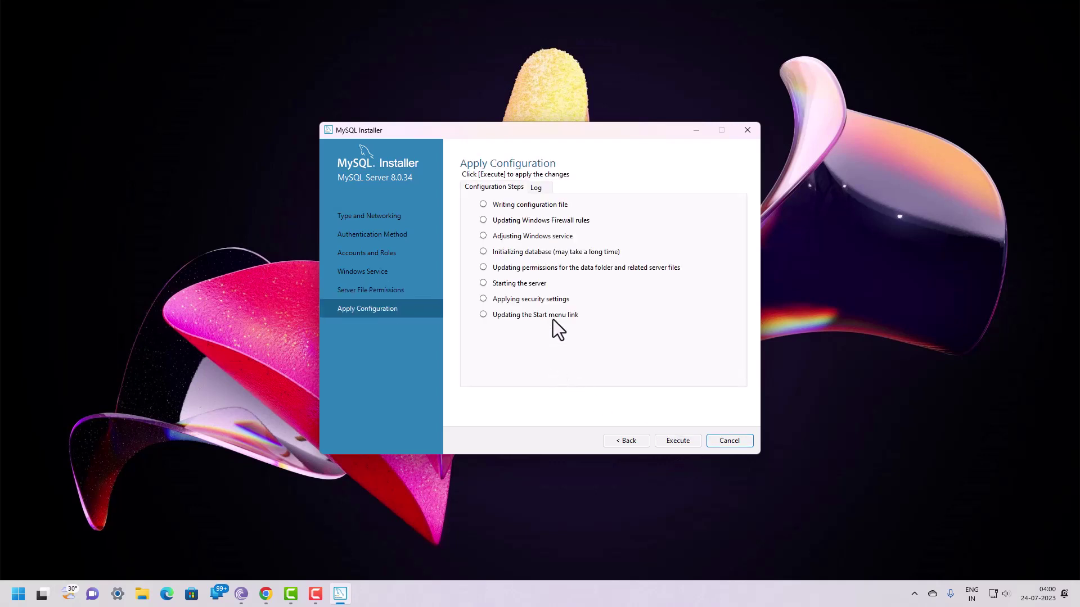
pyautogui.click(669, 441)
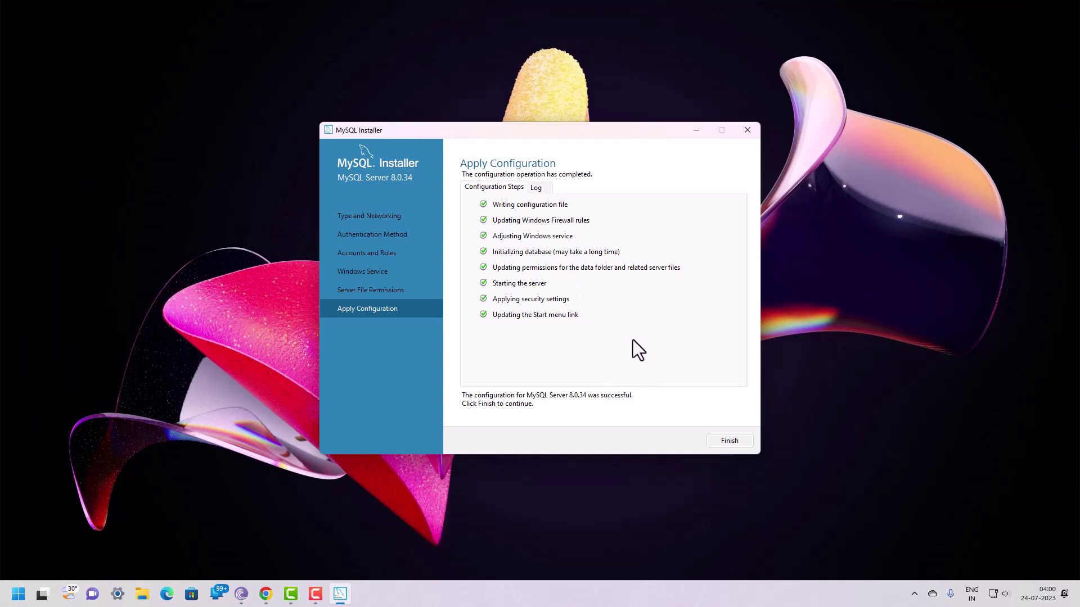
pyautogui.click(732, 442)
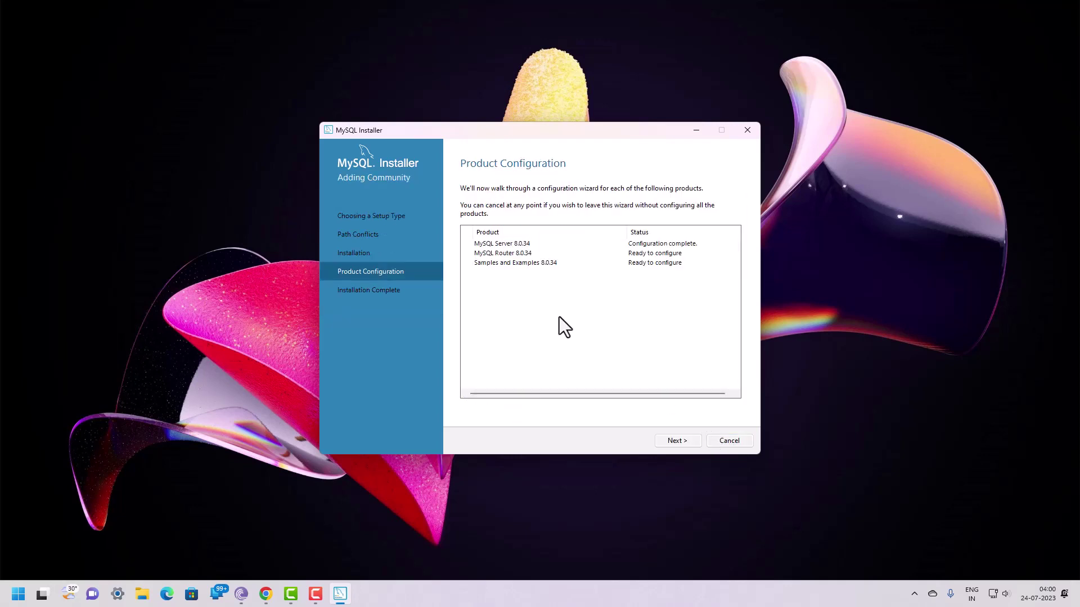
# Step: Skip MySQL Router bootstrapping and continue to the Samples and Examples Connect To Server step
pyautogui.click(677, 441)
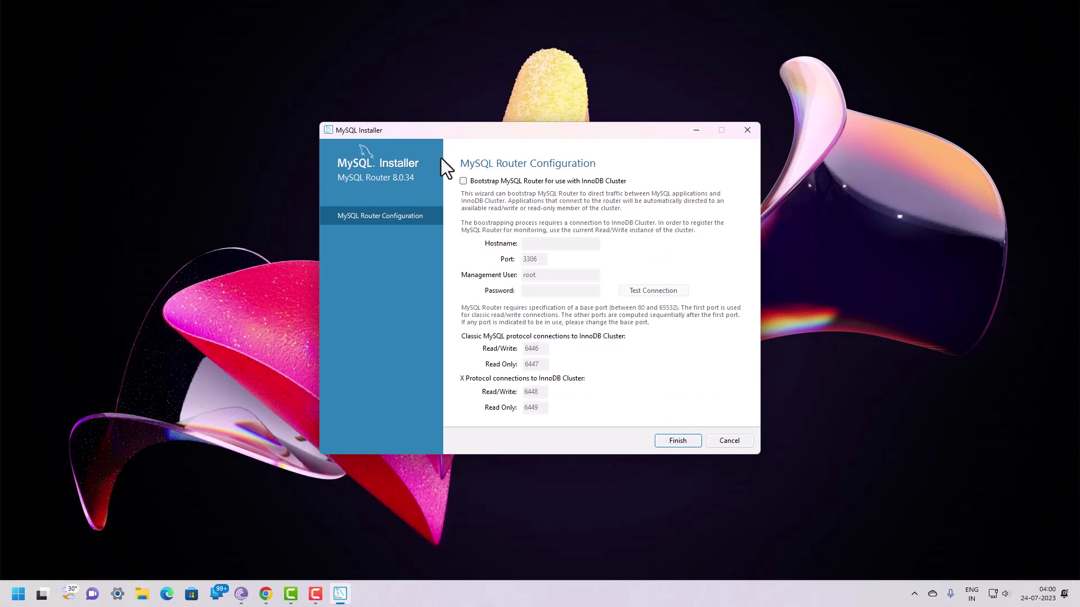
pyautogui.click(675, 441)
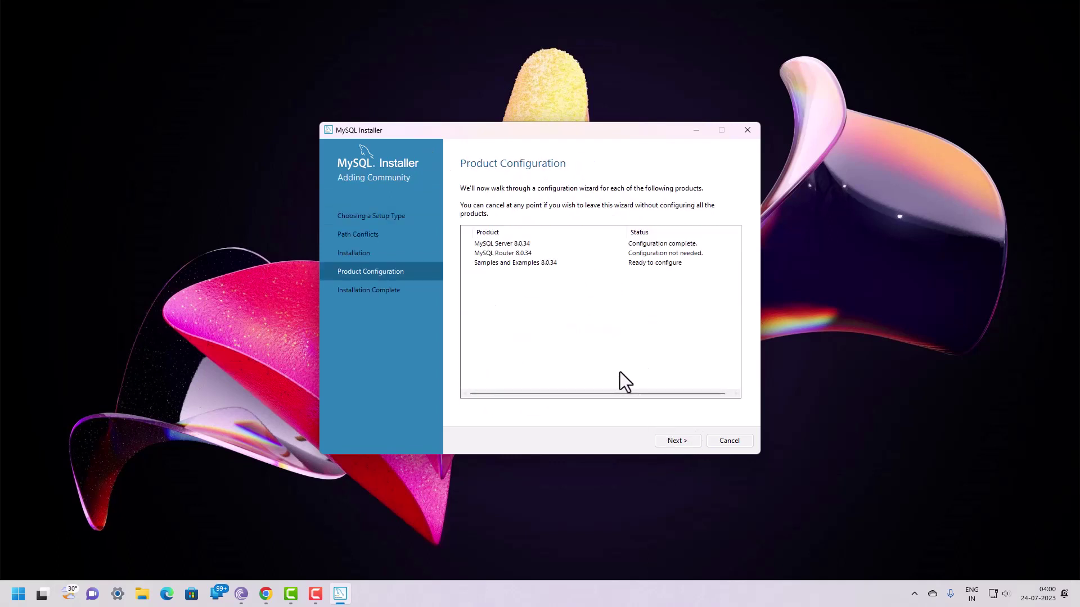
pyautogui.click(677, 441)
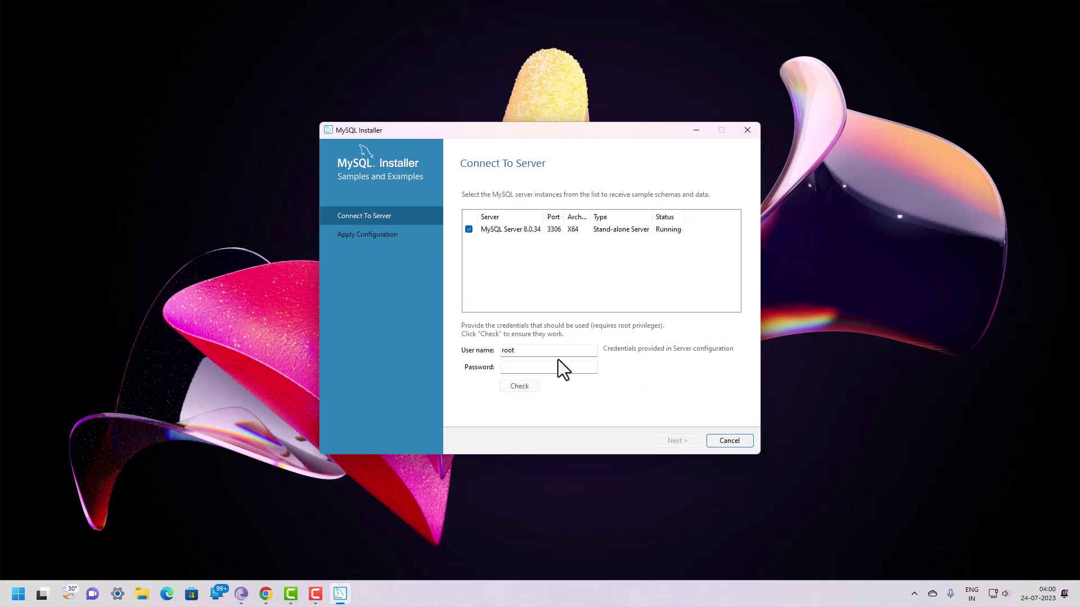
# Step: Enter the root password and test the connection to the local server
pyautogui.click(527, 370)
pyautogui.write('12345678910')
pyautogui.click(509, 388)
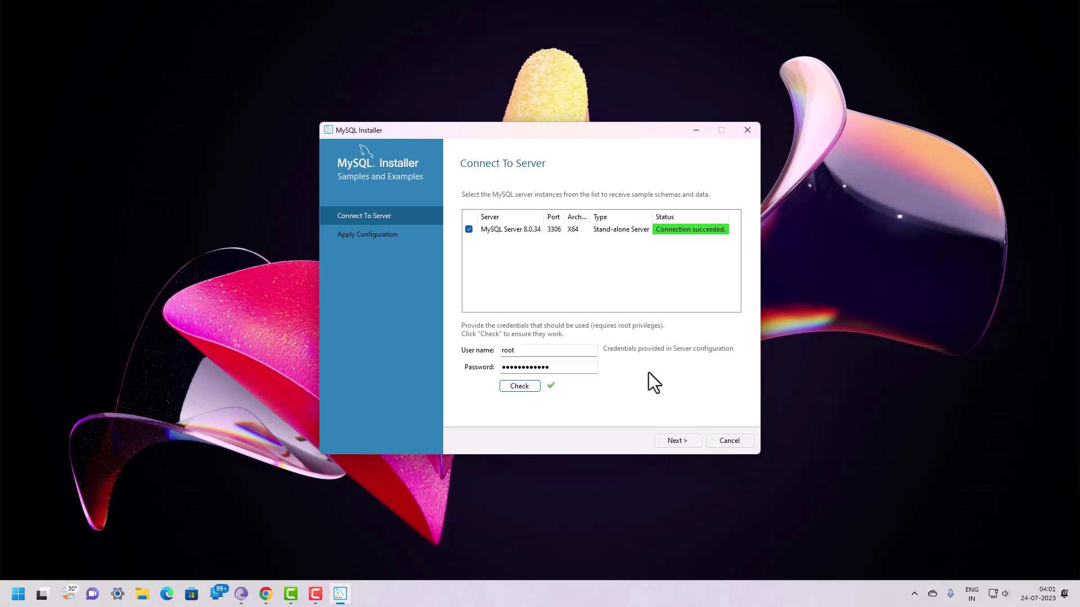
pyautogui.click(676, 442)
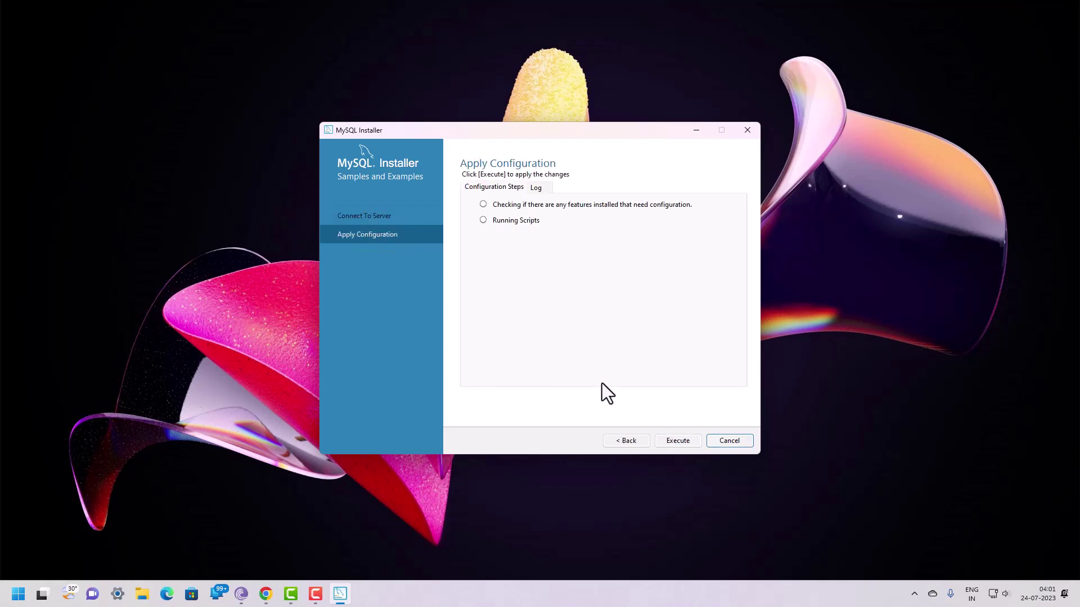
pyautogui.click(637, 443)
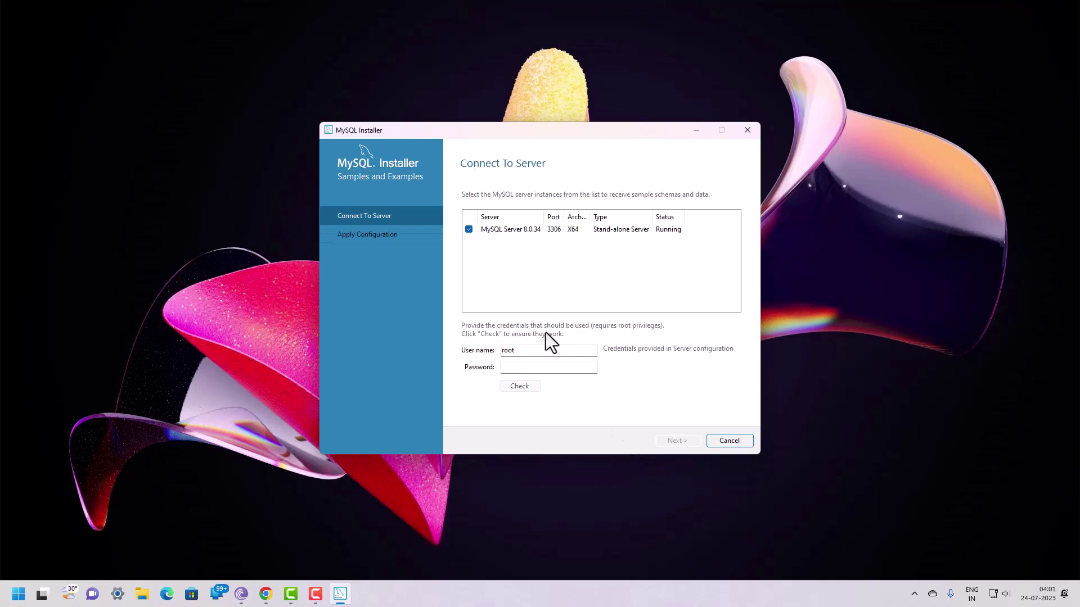
# Step: Re-enter the root password, retest the connection, and proceed to applying the samples configuration
pyautogui.click(508, 368)
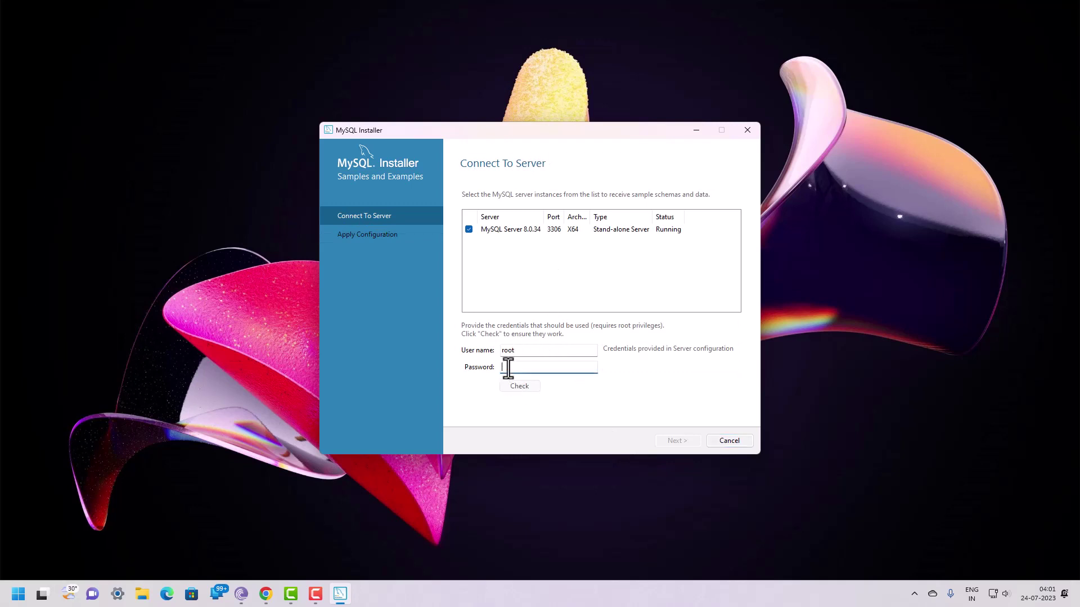
pyautogui.write('***********')
pyautogui.click(524, 388)
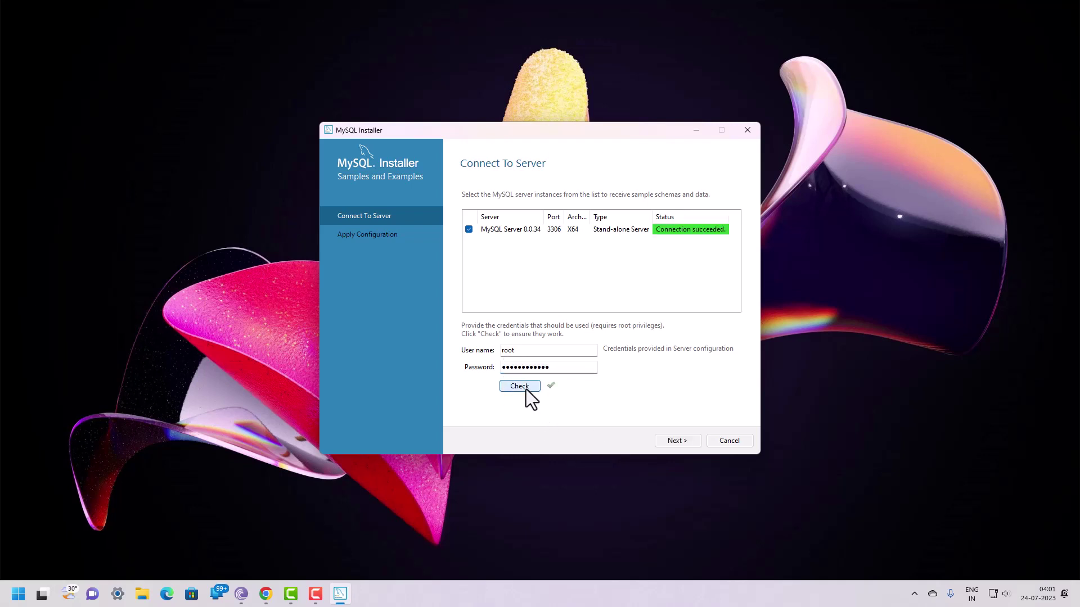
pyautogui.click(676, 441)
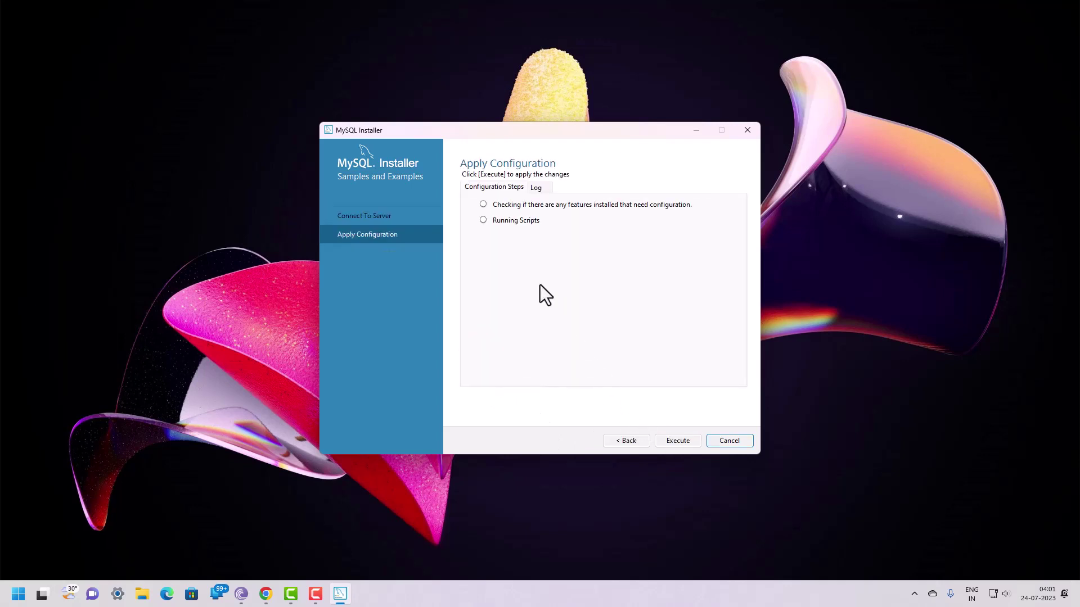
# Step: Install the sample schemas and data, then complete the installation to launch Workbench and Shell
pyautogui.click(676, 441)
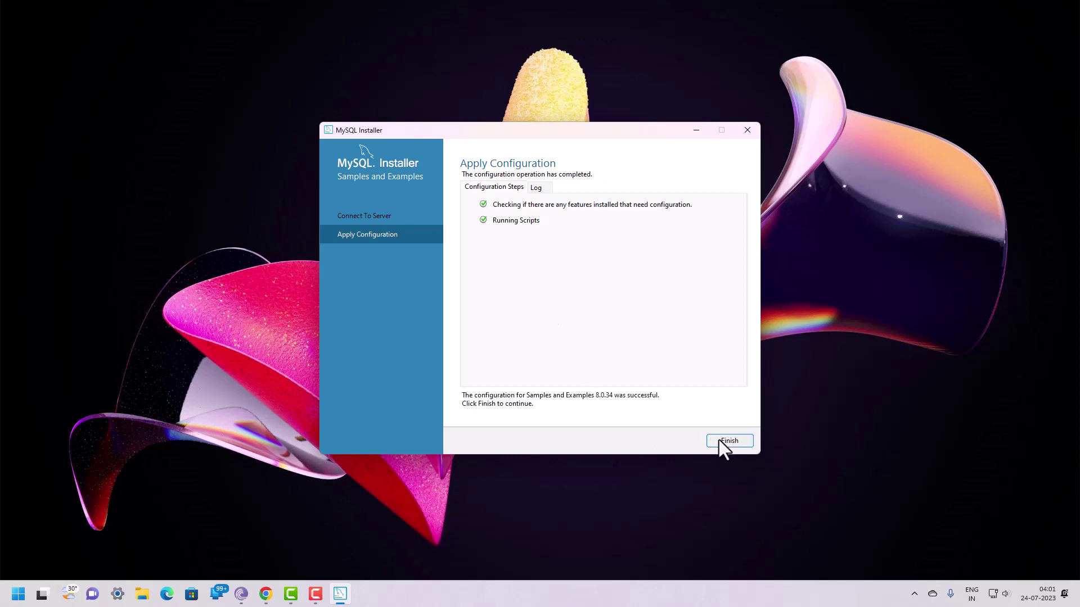
pyautogui.click(730, 445)
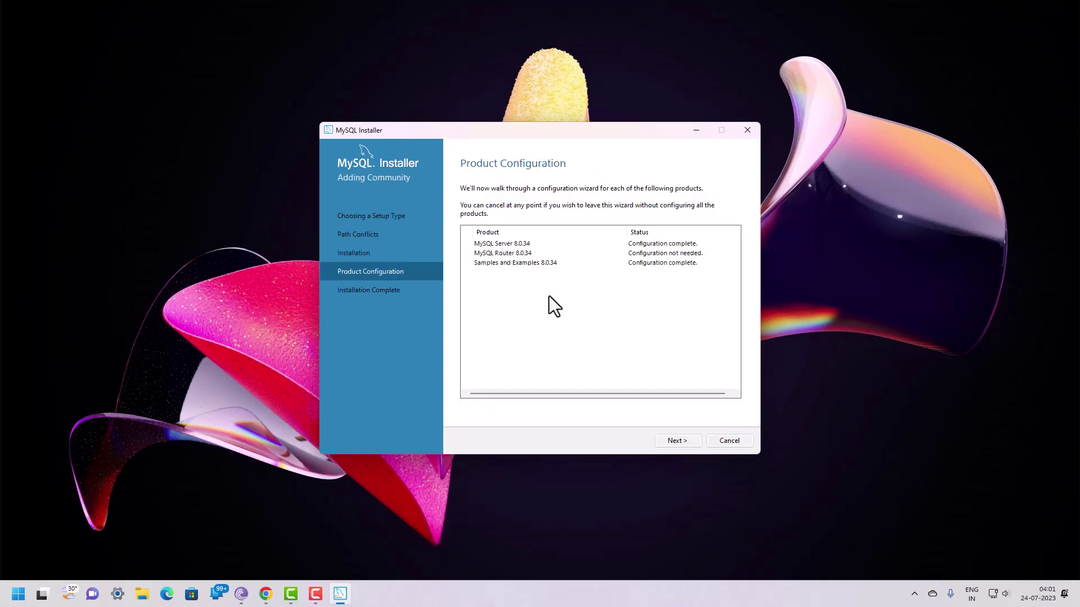
pyautogui.click(676, 444)
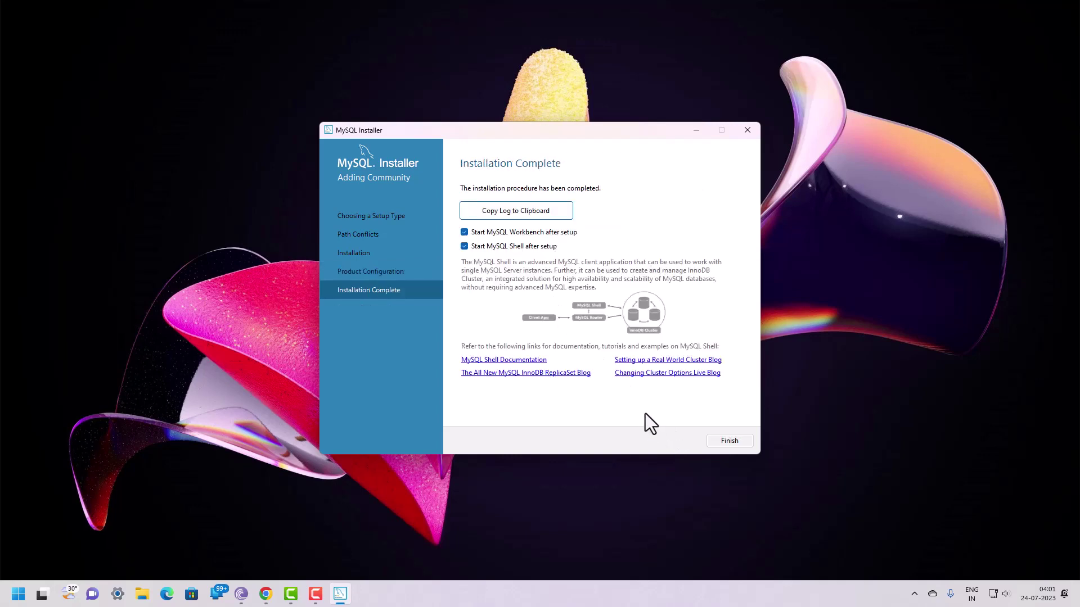
pyautogui.click(725, 442)
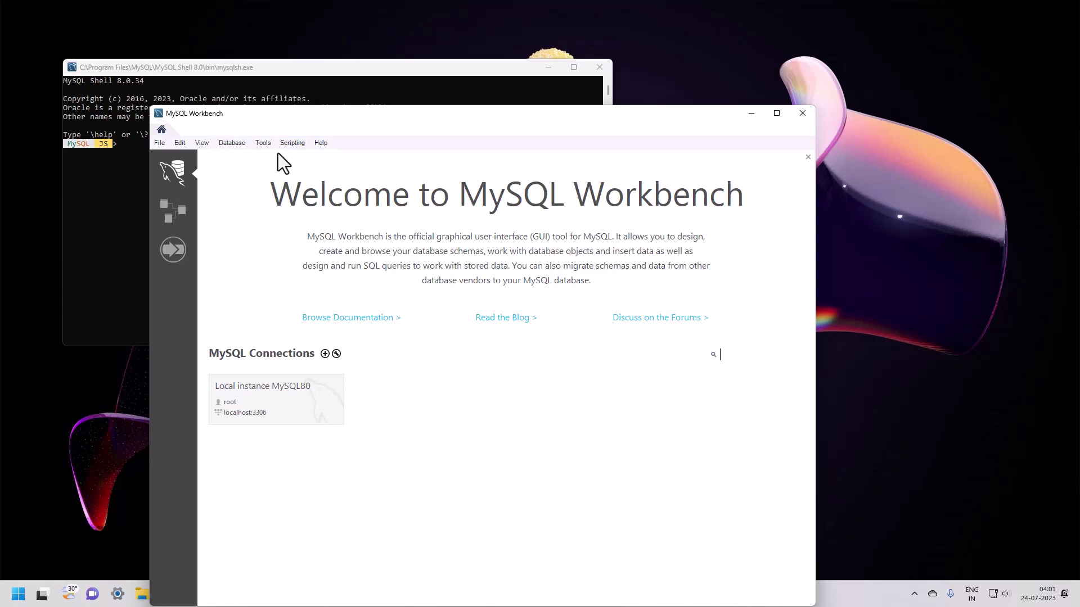
# Step: Close the MySQL Shell console, leaving Workbench's welcome page with Local instance MySQL80
pyautogui.click(116, 177)
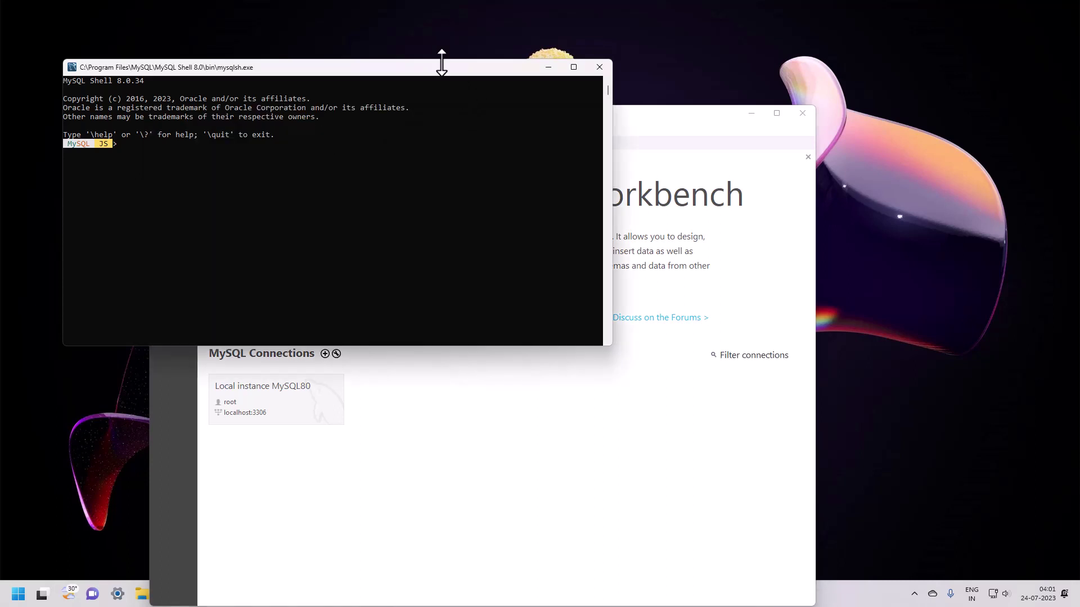
pyautogui.moveTo(441, 66); pyautogui.dragTo(470, 148)
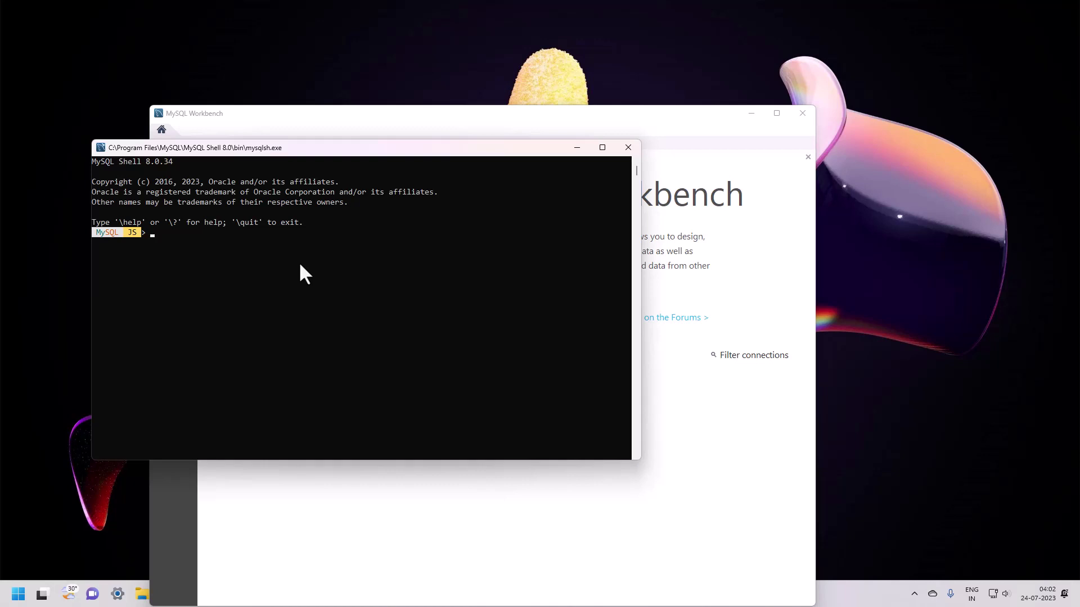
pyautogui.click(628, 149)
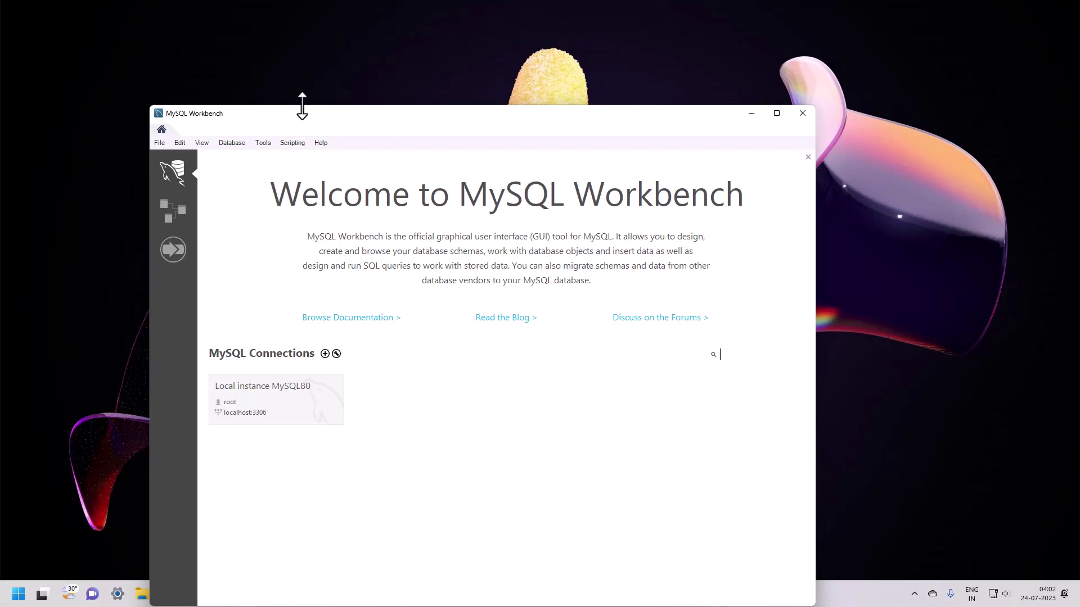
# Step: Open Local instance MySQL80 with the root password and focus the empty Query 1 editor
pyautogui.click(271, 66)
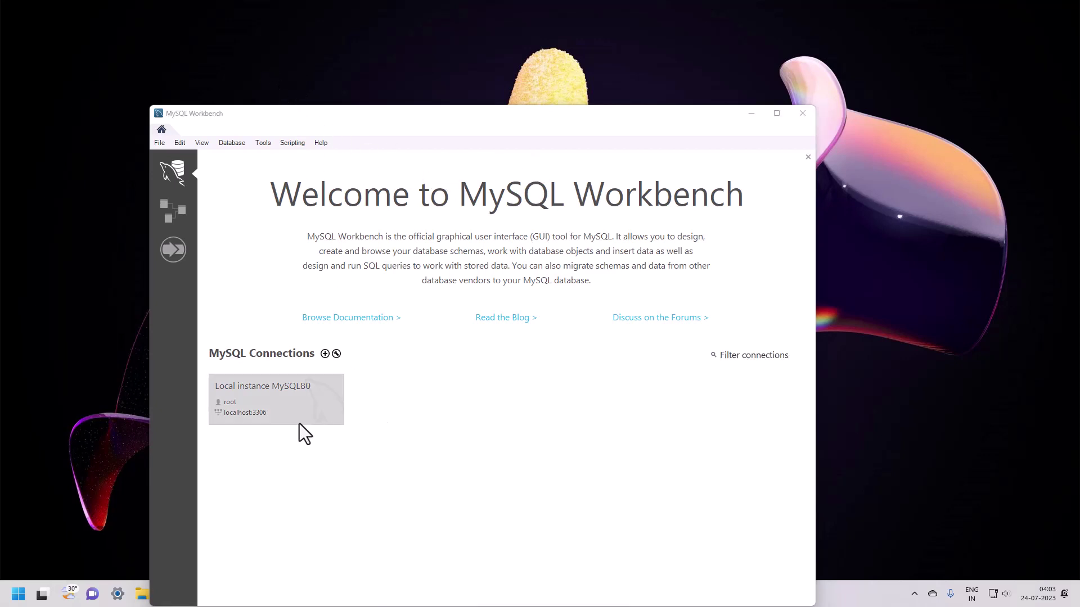
pyautogui.click(269, 403)
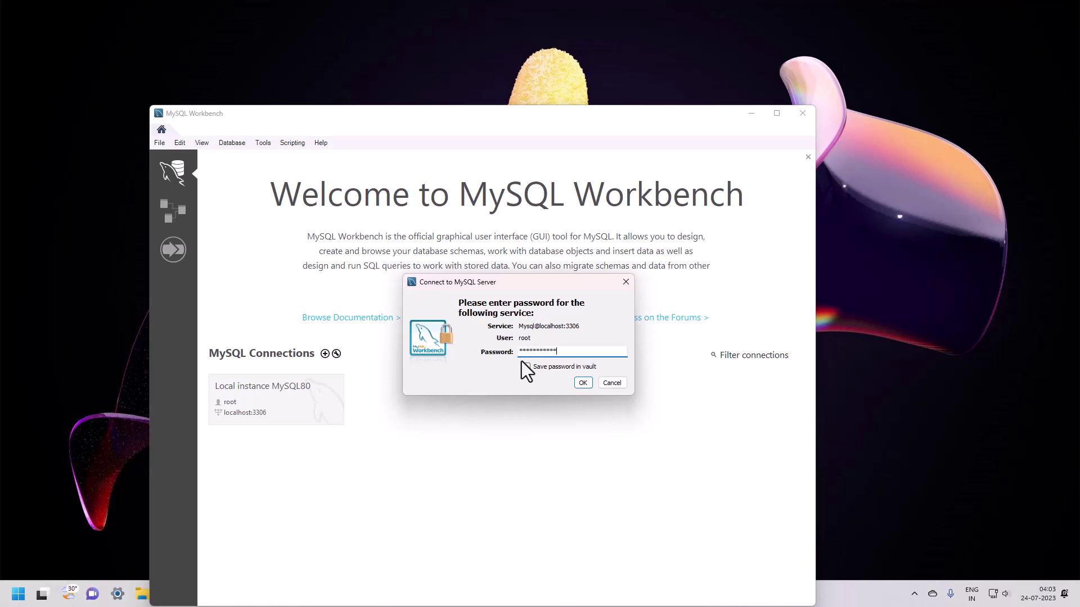
pyautogui.press('Return')
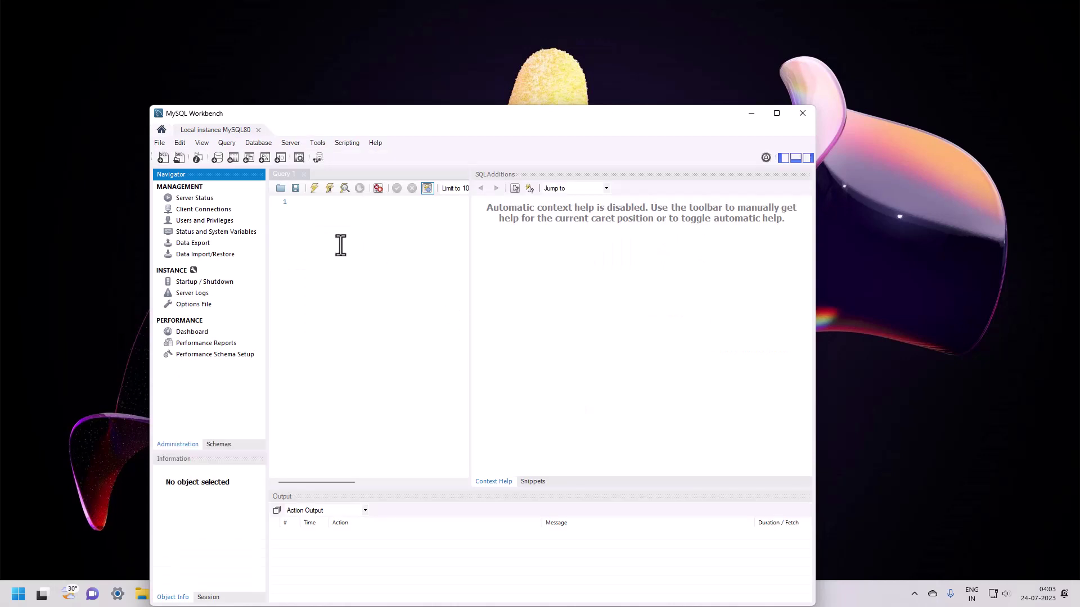
pyautogui.click(312, 227)
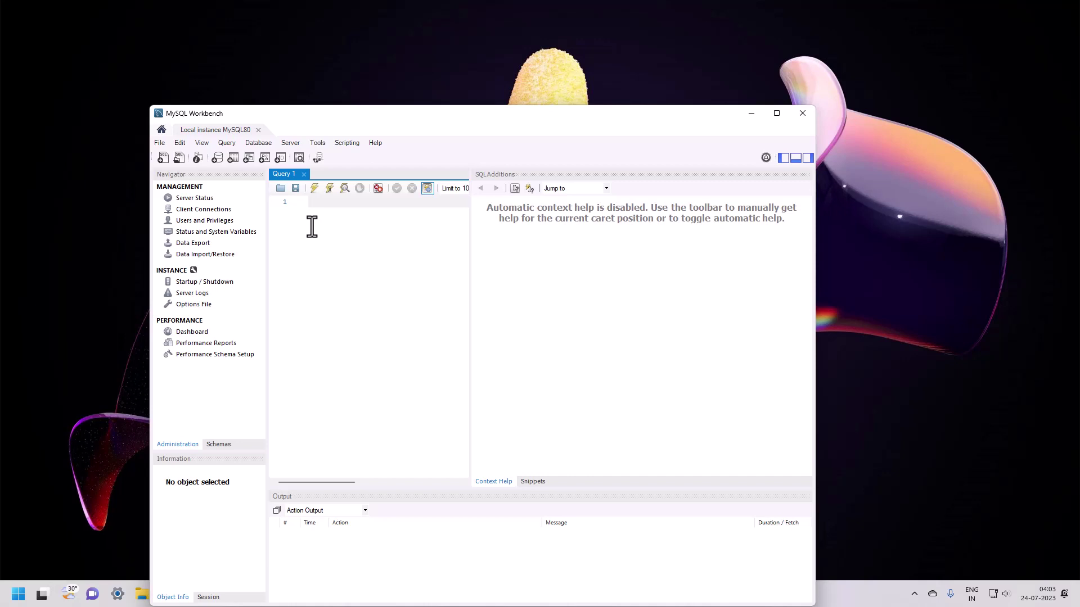
# Step: Launch Command Prompt from the Run box with cmd
pyautogui.press('super+r')
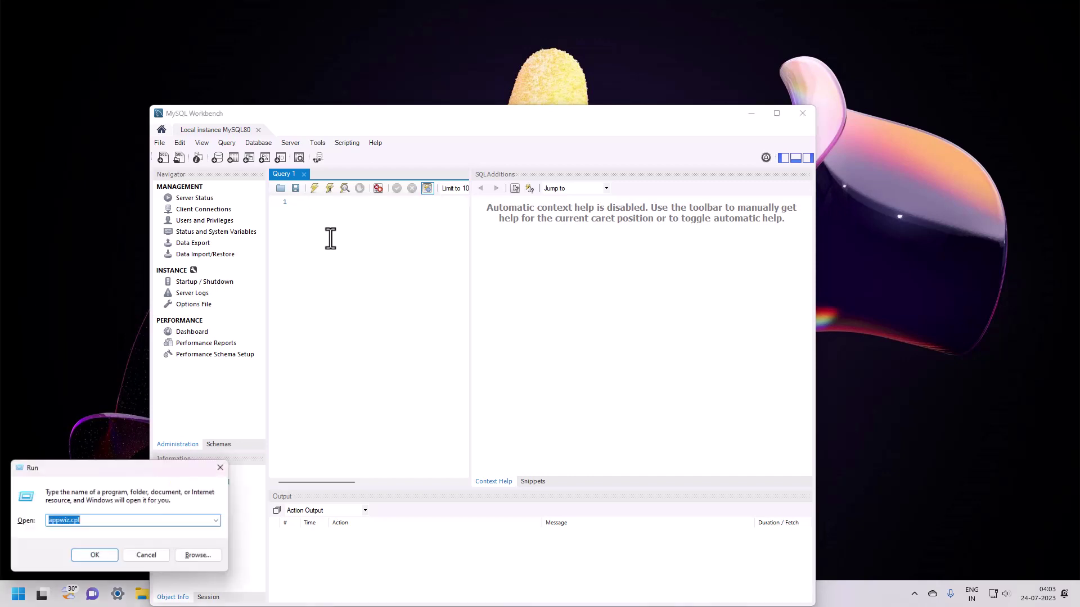
pyautogui.write('cmd')
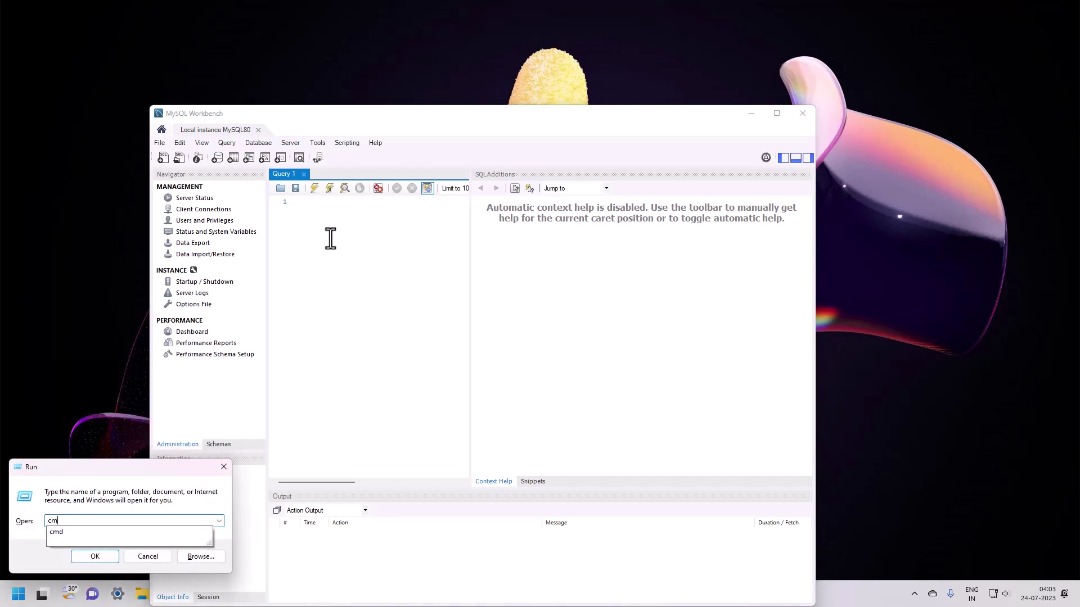
pyautogui.press('Return')
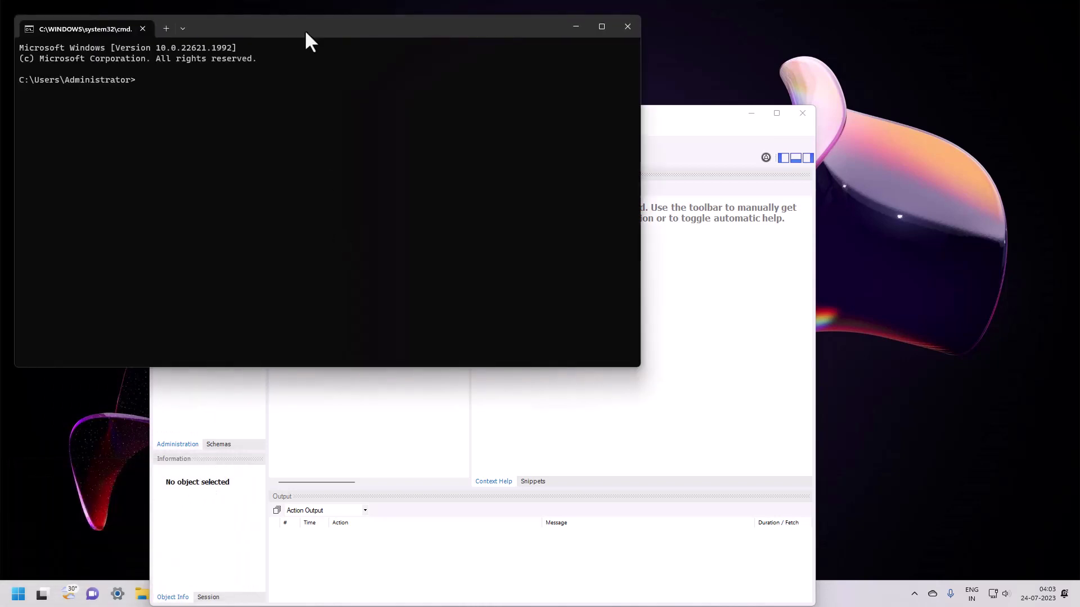
pyautogui.moveTo(301, 29); pyautogui.dragTo(465, 144)
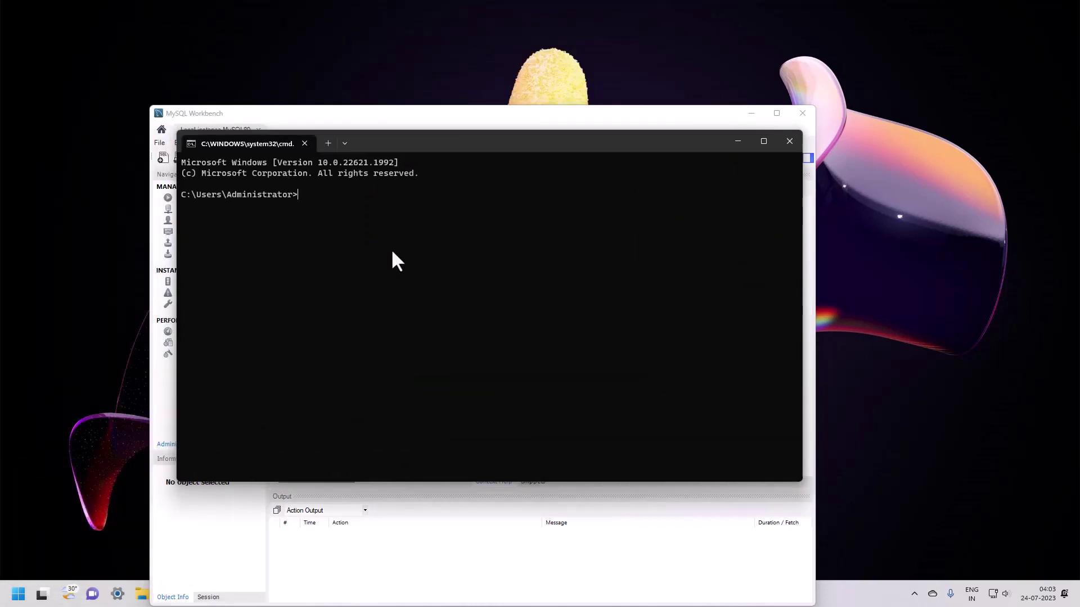
pyautogui.scroll(2, 395, 259)
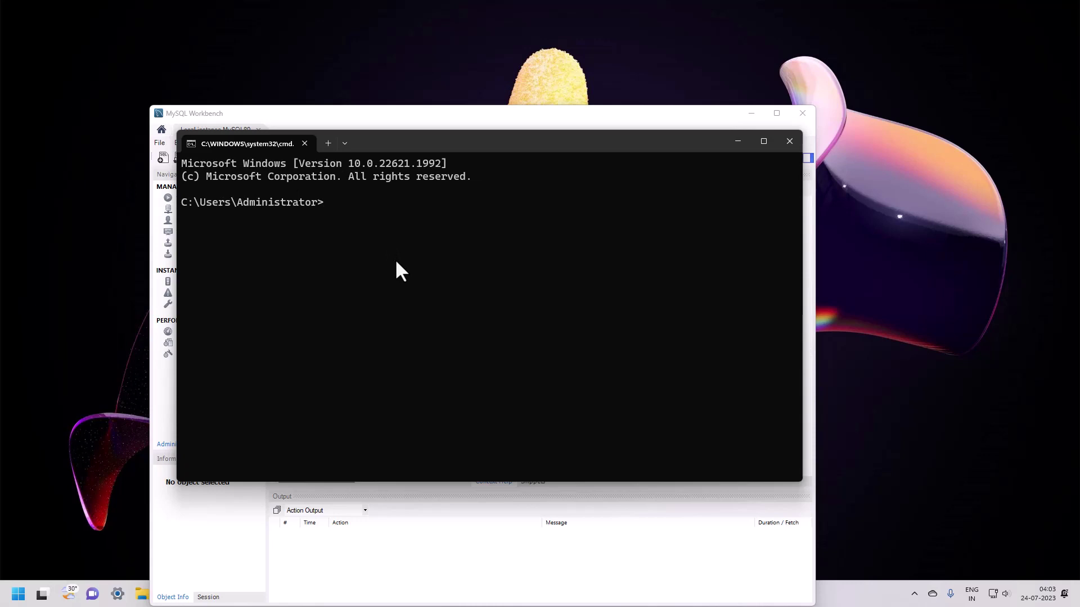
# Step: Change into the D:\MYSQL folder with d: and cd mysql
pyautogui.write('d:')
pyautogui.press('Return')
pyautogui.write('cd mysql')
pyautogui.press('Return')
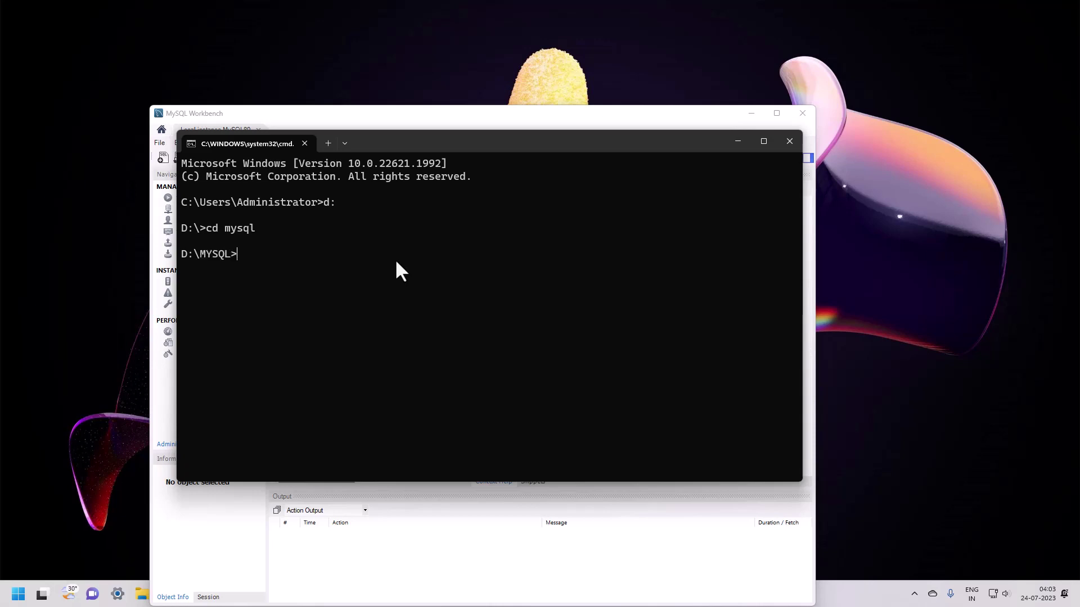
# Step: Run mysql.exe -v, which fails with ERROR 1045 access denied for 'ODBC'@'localhost'
pyautogui.write('mysql')
pyautogui.press('Tab')
pyautogui.press('BackSpace')
pyautogui.press('BackSpace')
pyautogui.press('BackSpace')
pyautogui.press('BackSpace')
pyautogui.press('BackSpace')
pyautogui.press('BackSpace')
pyautogui.press('BackSpace')
pyautogui.press('BackSpace')
pyautogui.press('BackSpace')
pyautogui.press('BackSpace')
pyautogui.write('exe -v')
pyautogui.press('Return')
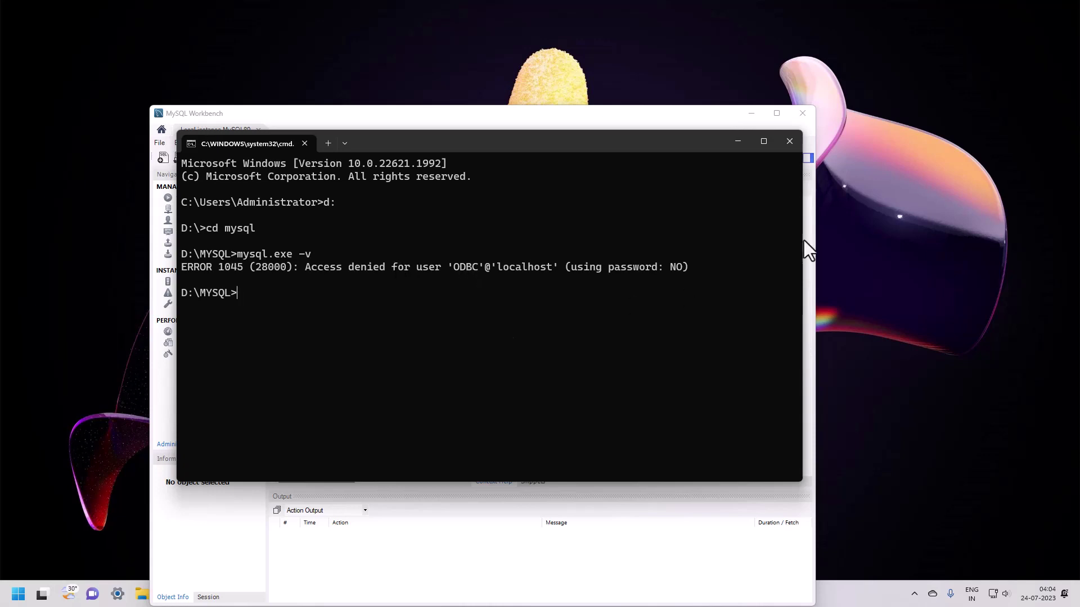
# Step: Replace the console with a Command Prompt run as administrator from Start search
pyautogui.click(791, 138)
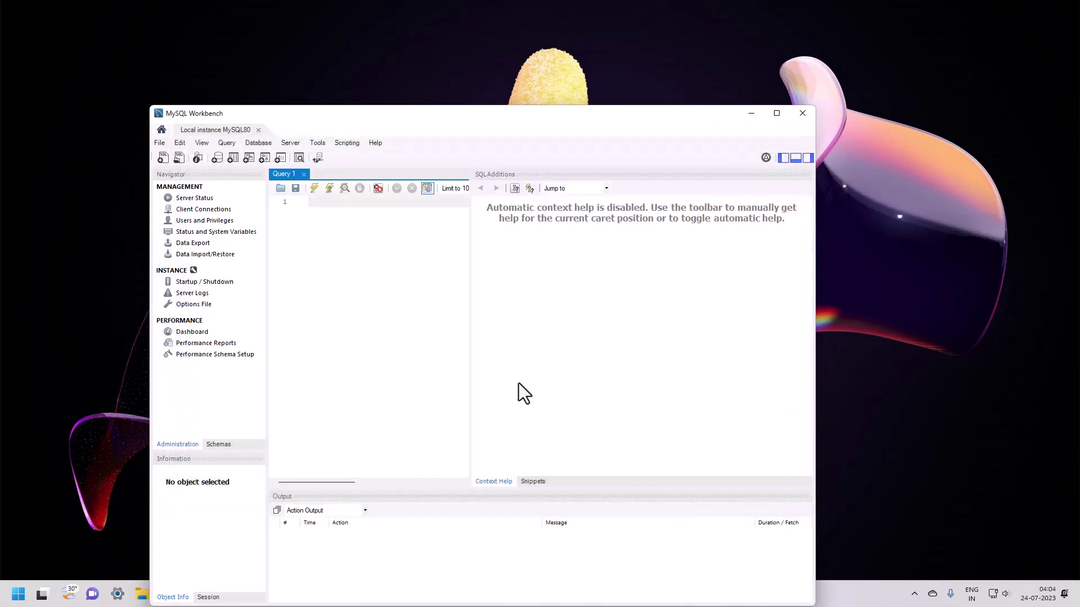
pyautogui.click(18, 594)
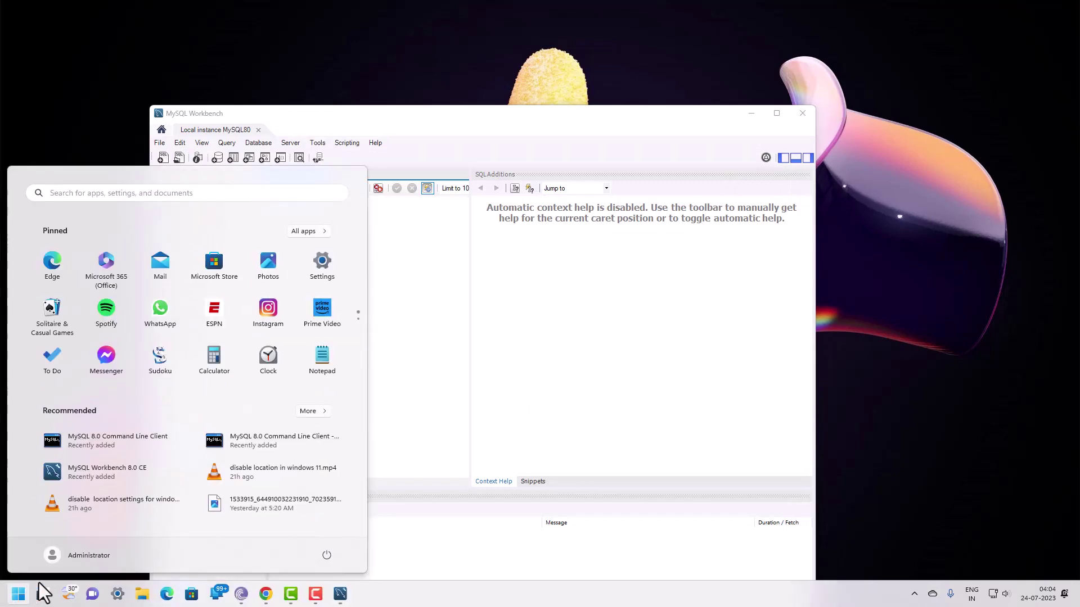
pyautogui.click(103, 194)
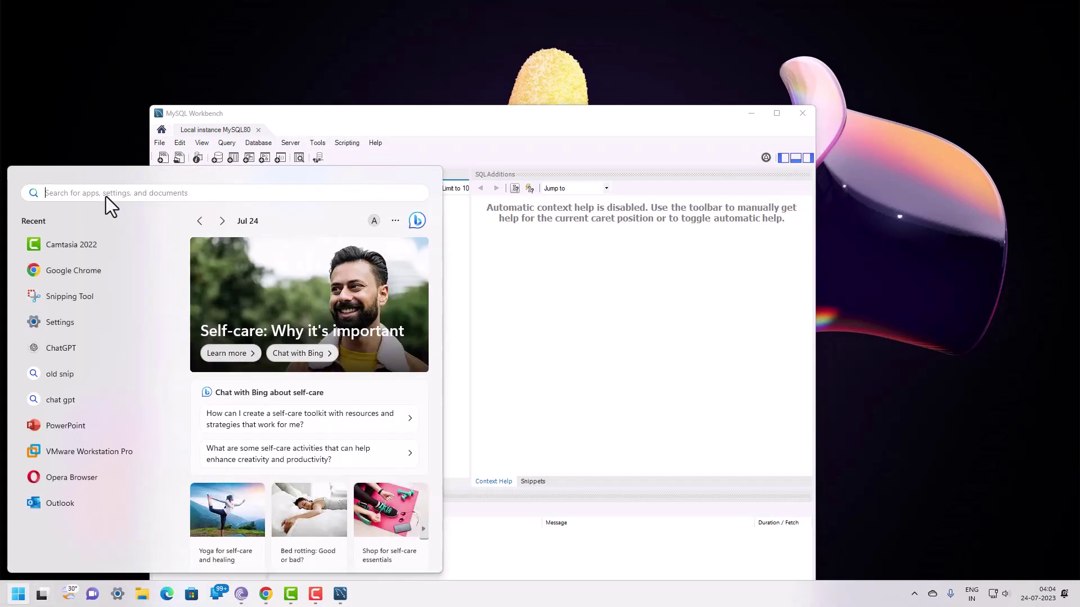
pyautogui.write('cmd')
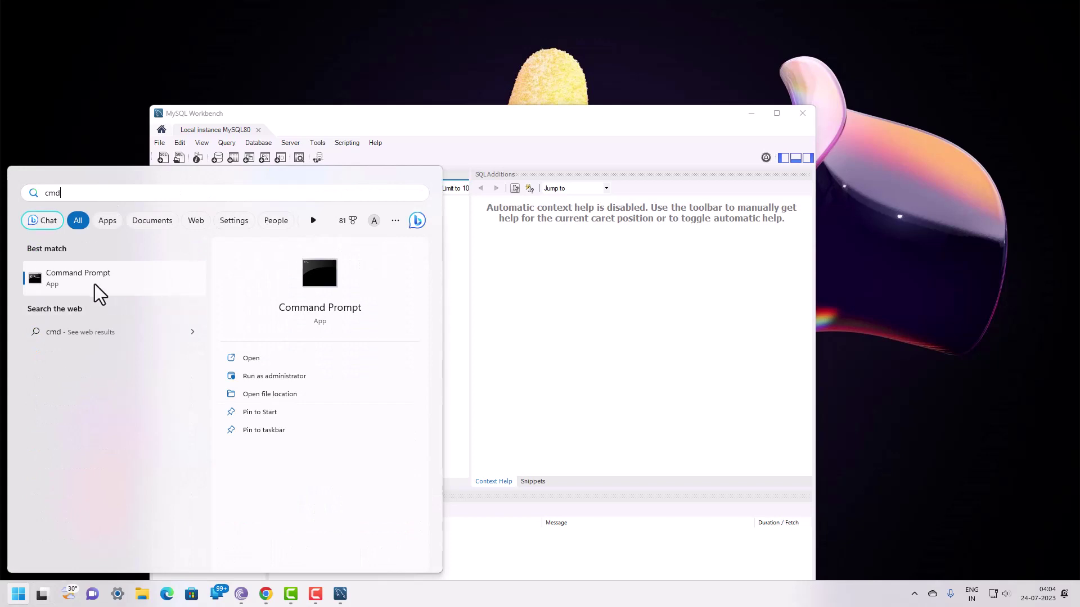
pyautogui.rightClick(86, 278)
pyautogui.click(118, 293)
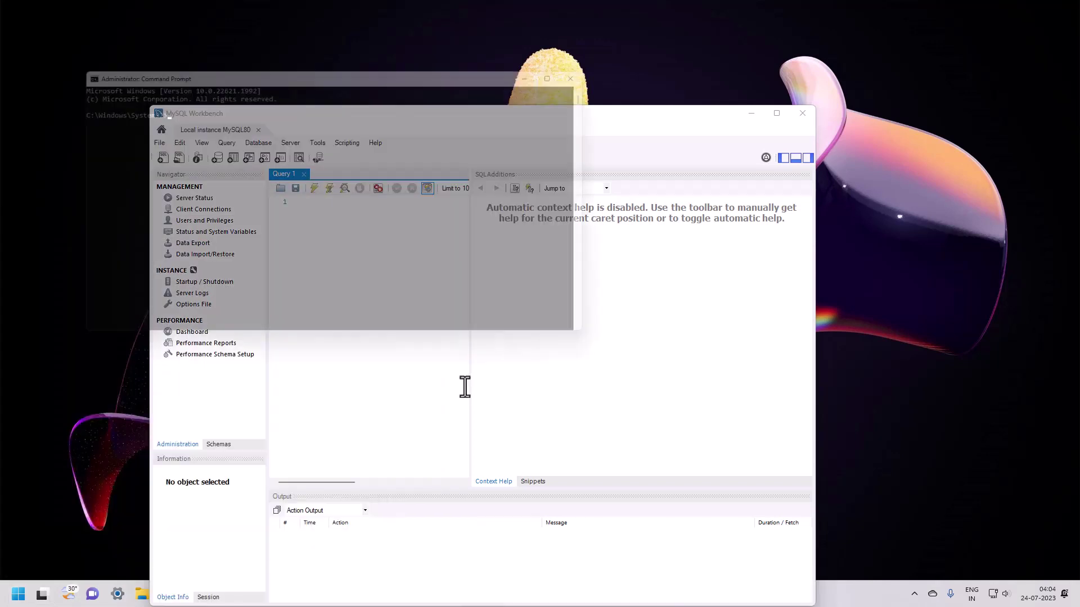
# Step: Switch the administrator console to the D:\MYSQL folder
pyautogui.moveTo(445, 66); pyautogui.dragTo(532, 211)
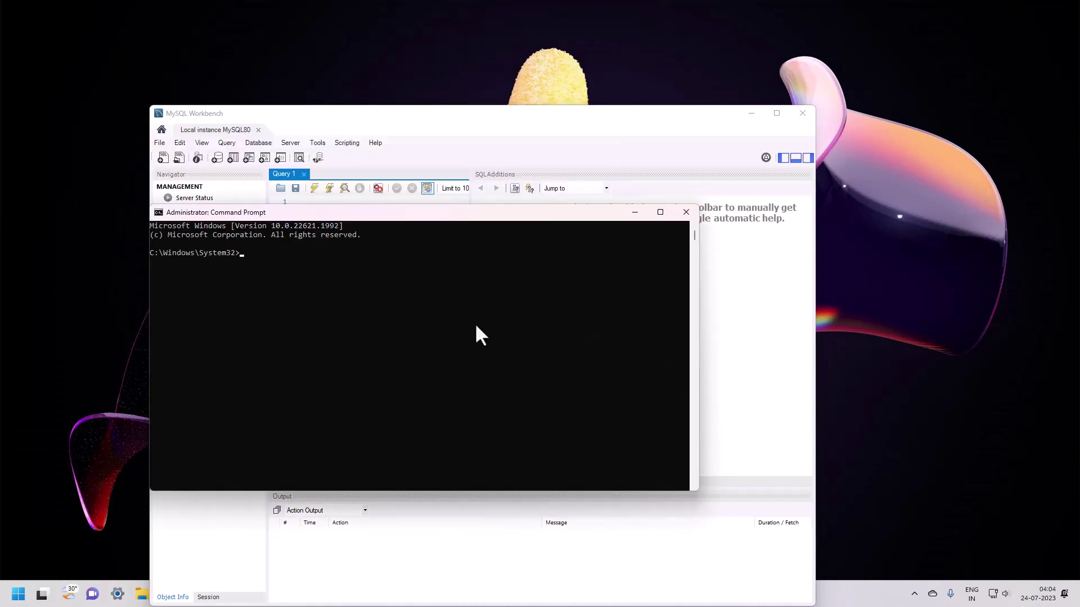
pyautogui.keyDown('ctrl'); pyautogui.scroll(2, 461, 335); pyautogui.keyUp('ctrl')
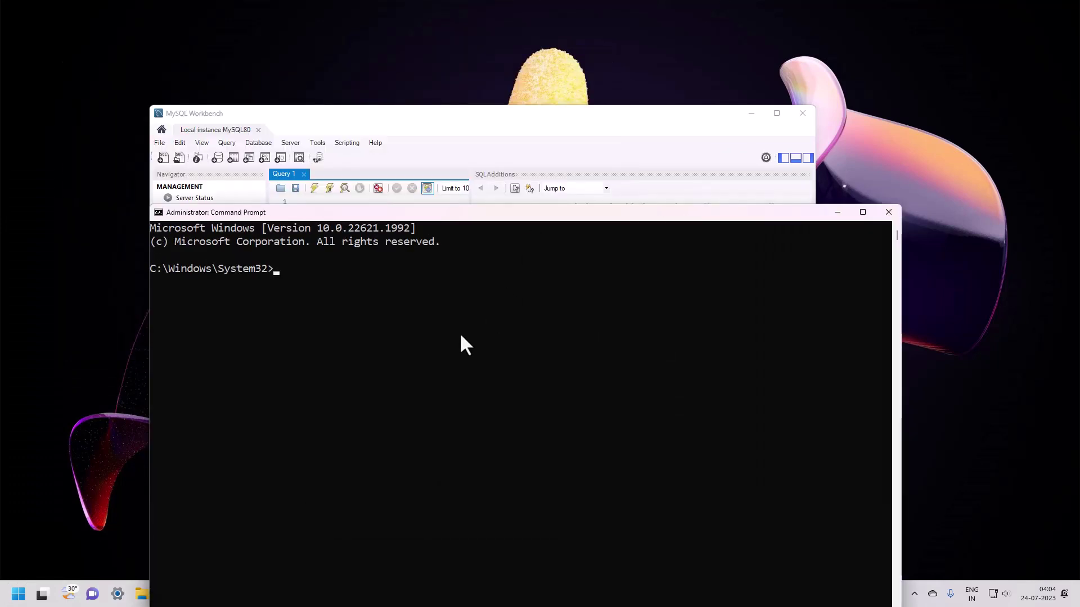
pyautogui.write('d:')
pyautogui.press('Return')
pyautogui.write('cd MYSQL')
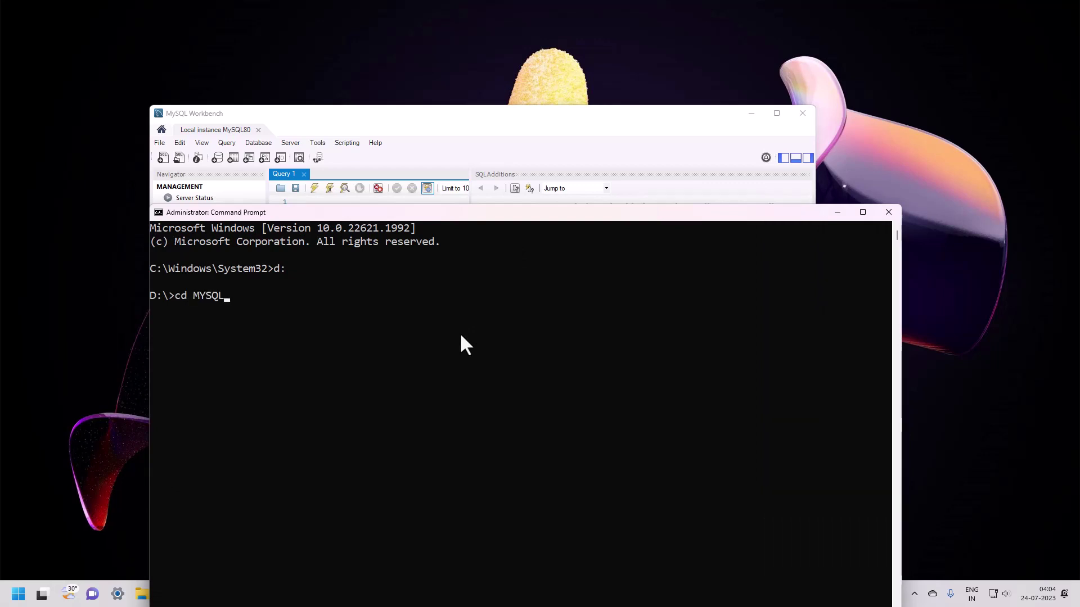
pyautogui.write('1')
pyautogui.press('Return')
# Step: Run mysql.exe -v in the administrator console
pyautogui.write('mys')
pyautogui.press('Tab')
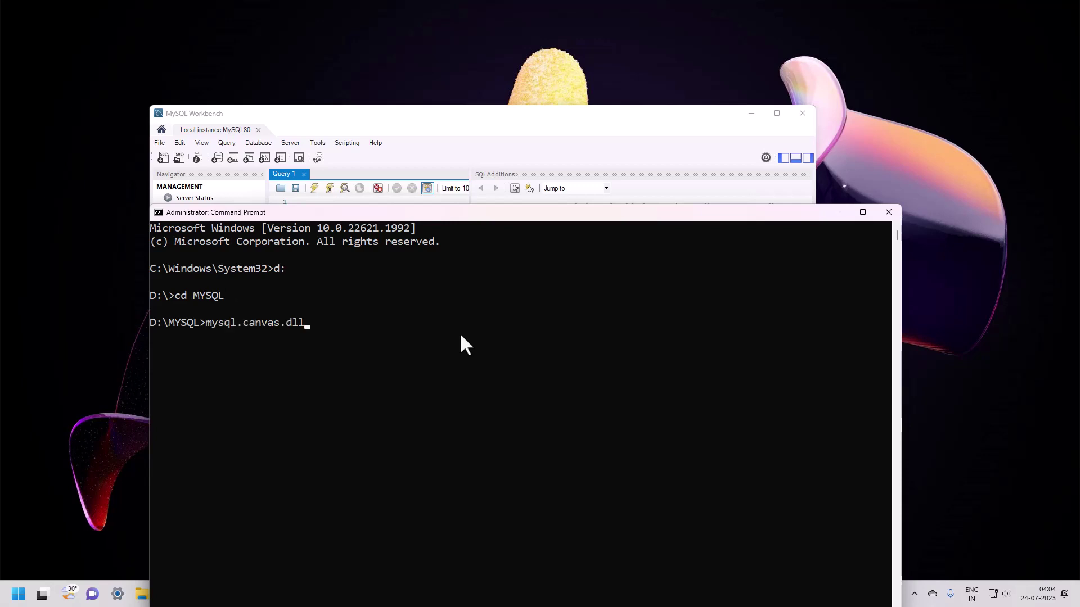
pyautogui.press('BackSpace')
pyautogui.press('BackSpace')
pyautogui.press('BackSpace')
pyautogui.press('BackSpace')
pyautogui.press('BackSpace')
pyautogui.press('BackSpace')
pyautogui.press('BackSpace')
pyautogui.press('BackSpace')
pyautogui.press('BackSpace')
pyautogui.press('BackSpace')
pyautogui.write('exe -v')
pyautogui.press('Return')
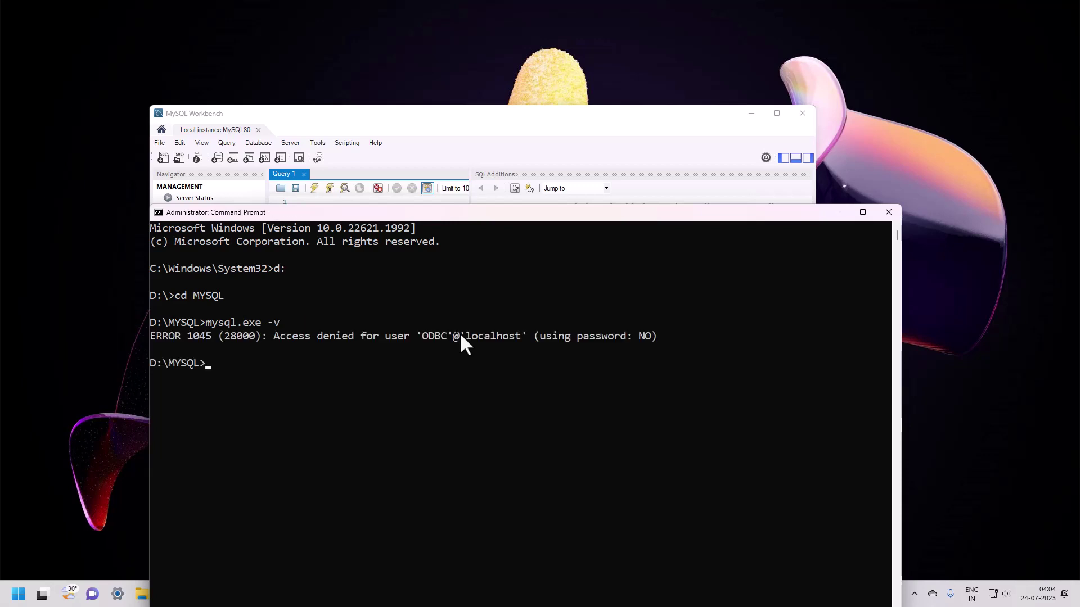
# Step: Rerun as mysql.exe -V to show Ver 8.0.34 for Win64, then minimize the console
pyautogui.press('Up')
pyautogui.press('BackSpace')
pyautogui.write('V')
pyautogui.press('Return')
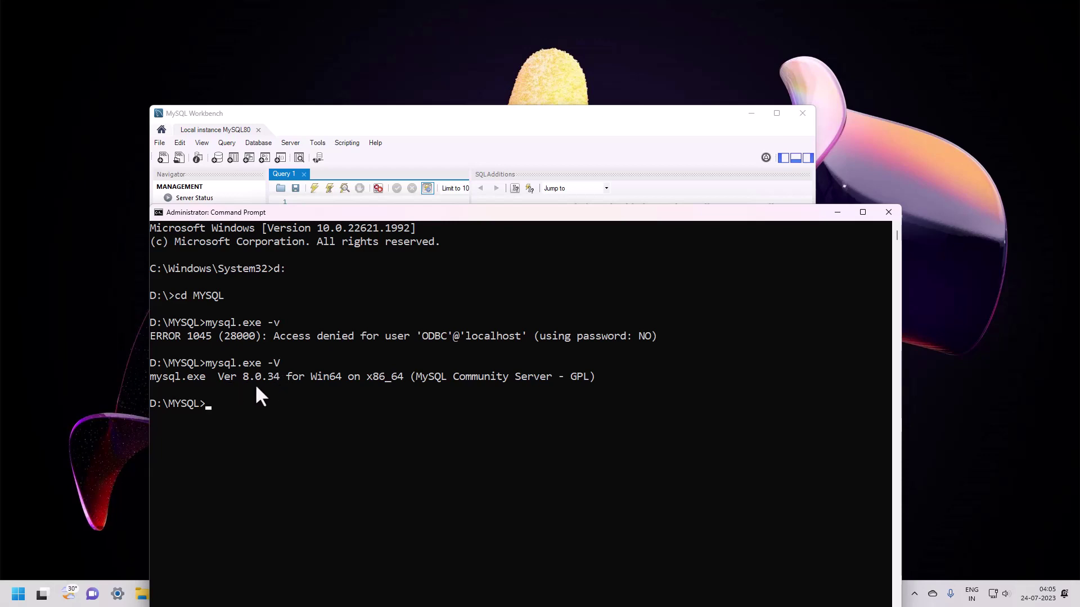
pyautogui.click(837, 214)
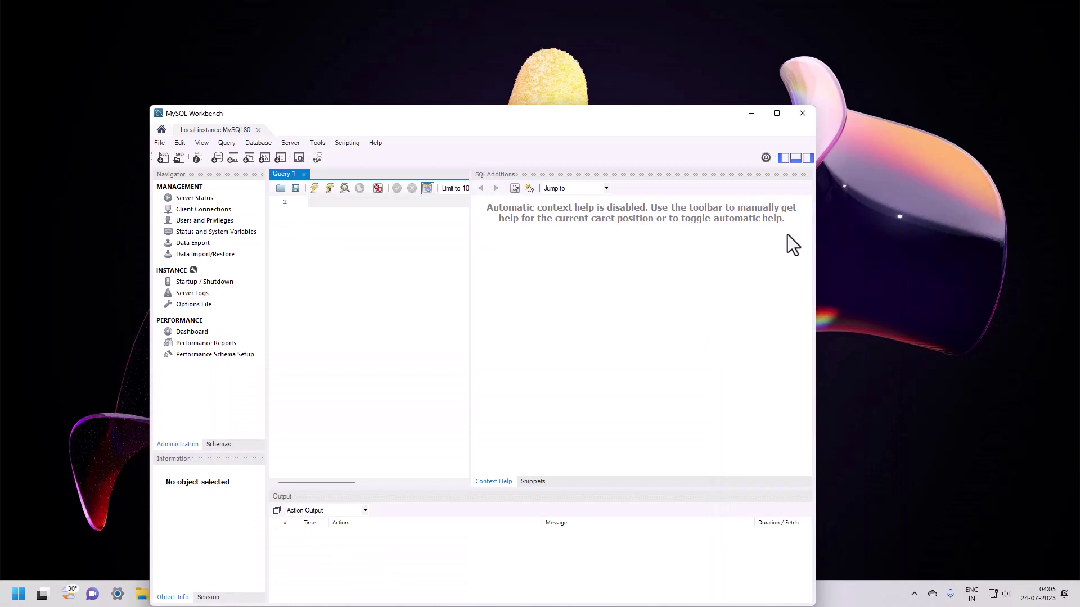